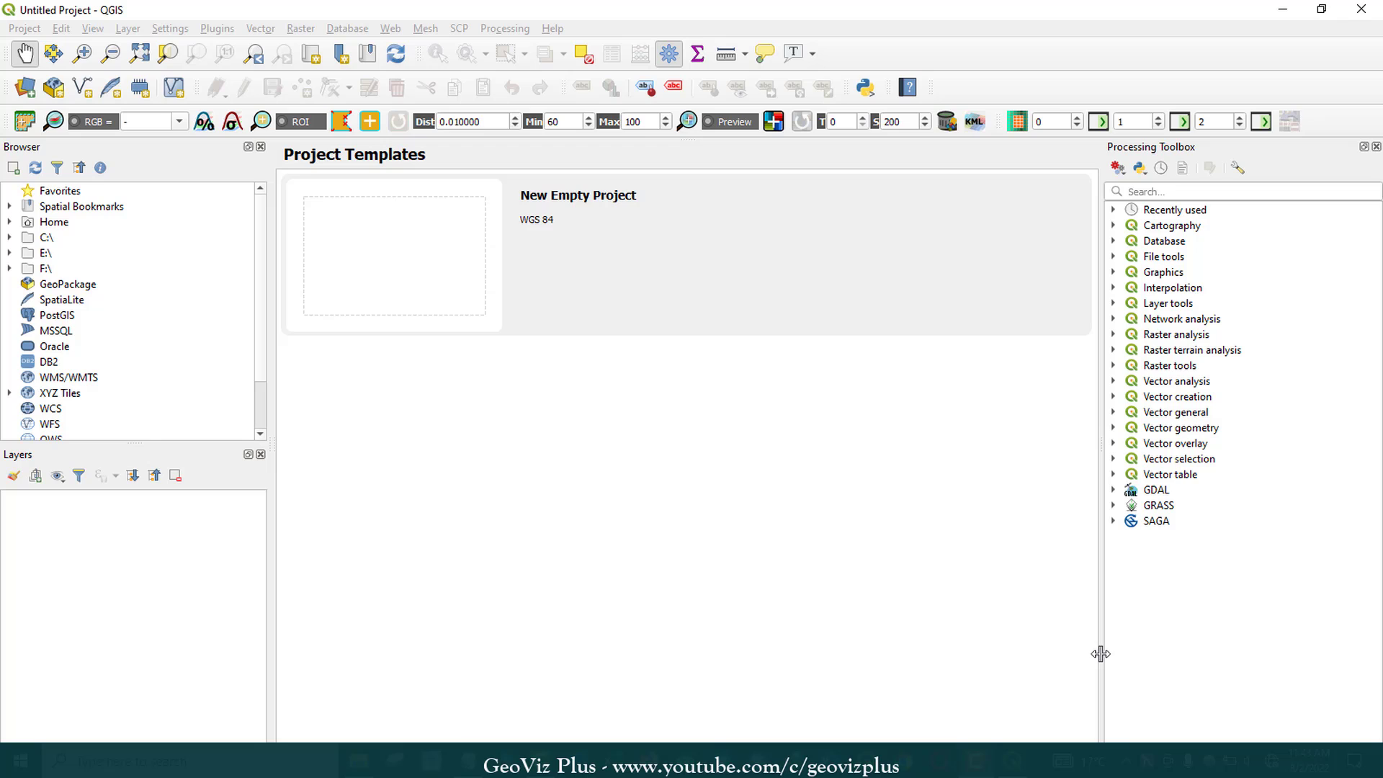
Add the 300m_drought.shp shapefile from the Drought folder to the project as a vector layer.
left_click_drag(1099, 649, 1143, 645)
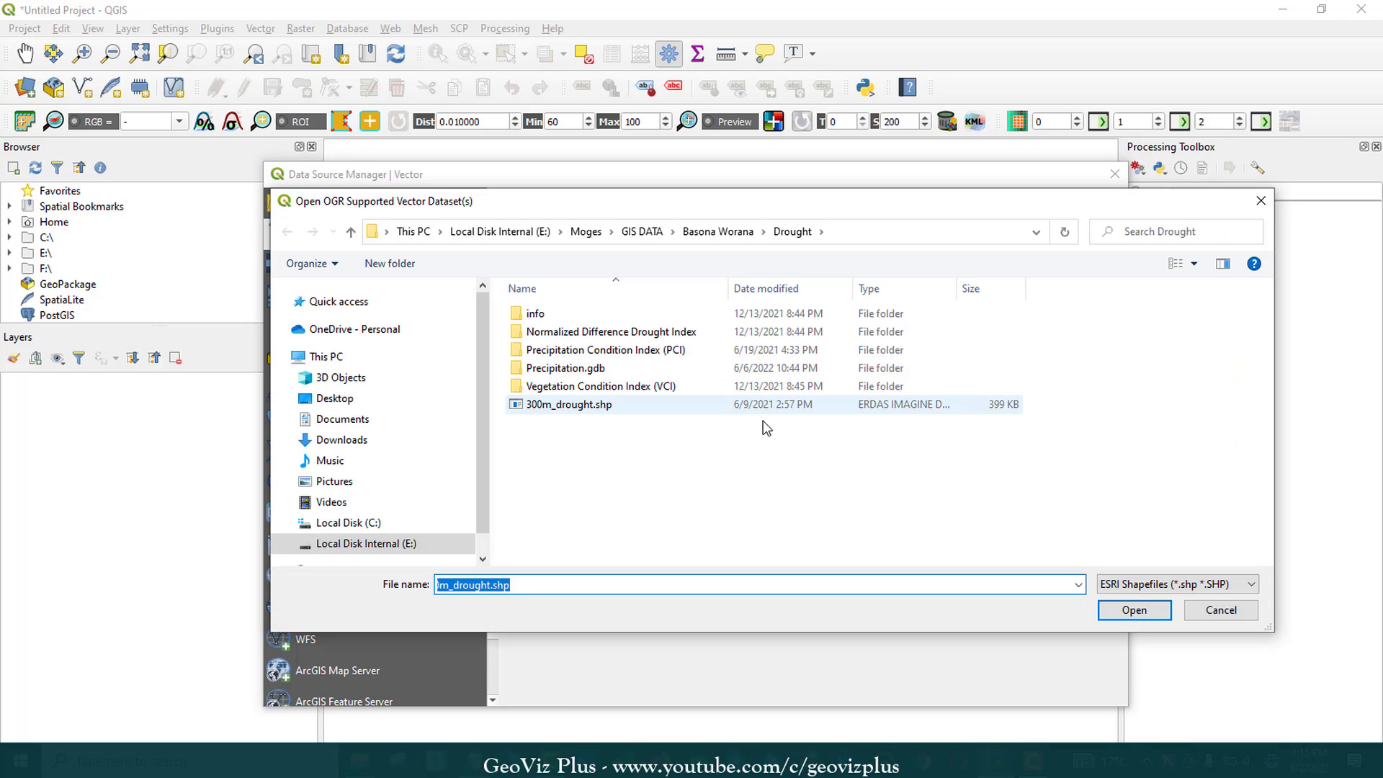
left_click(707, 411)
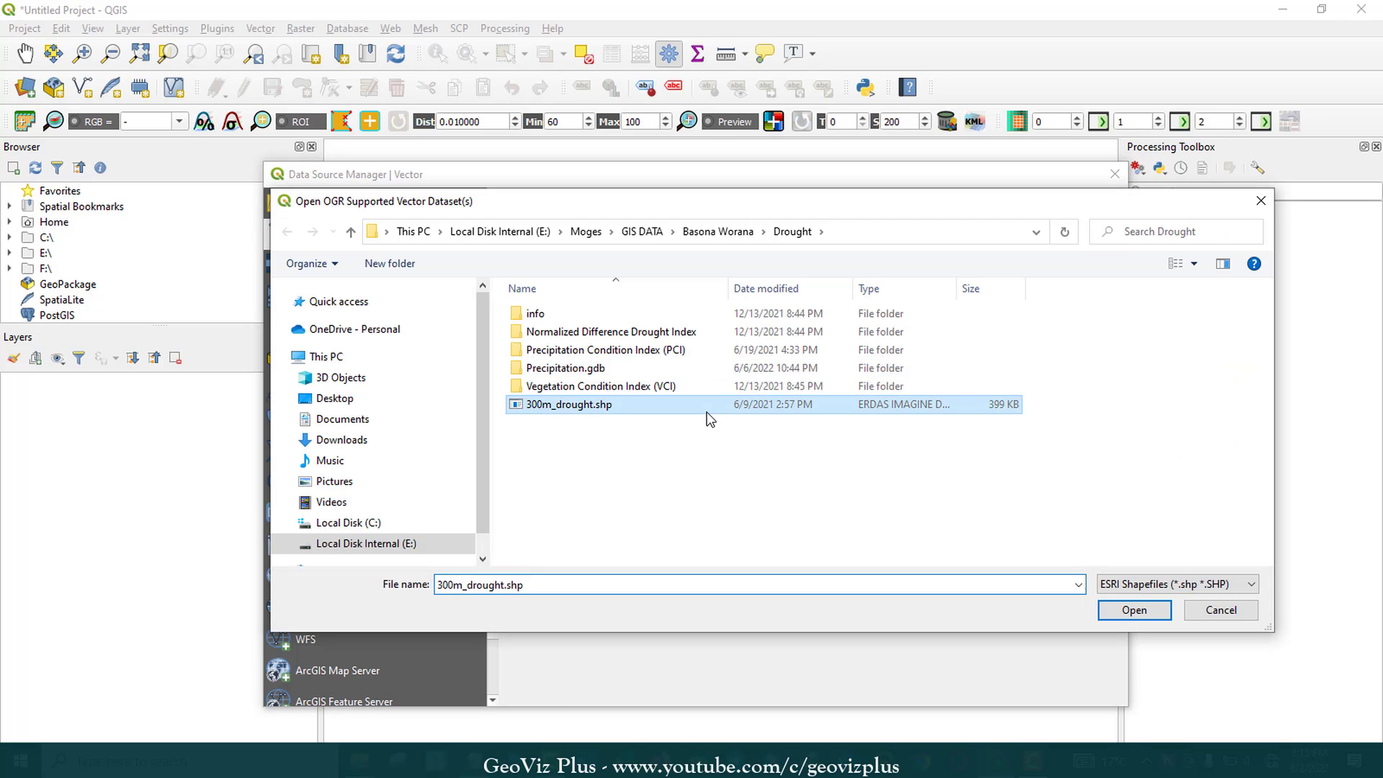
double_click(704, 410)
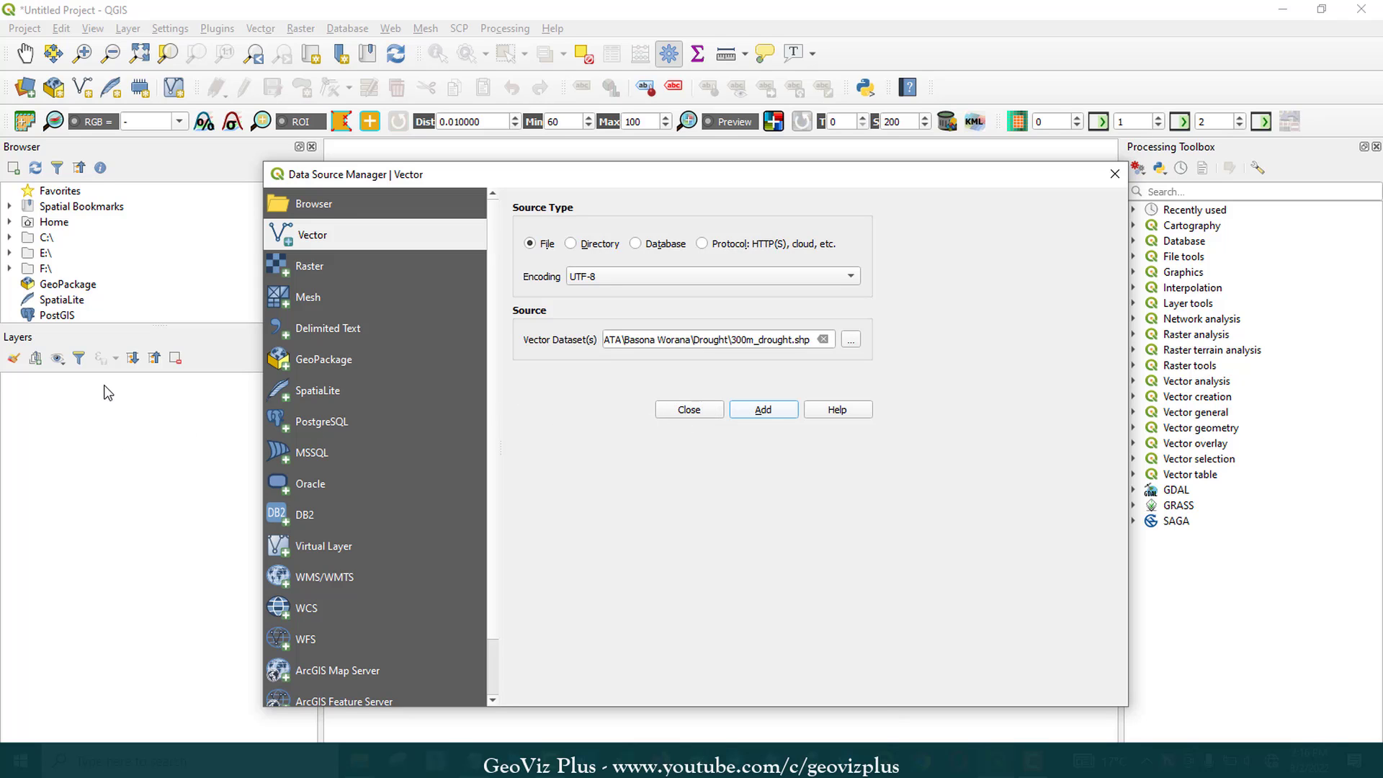
key("Return")
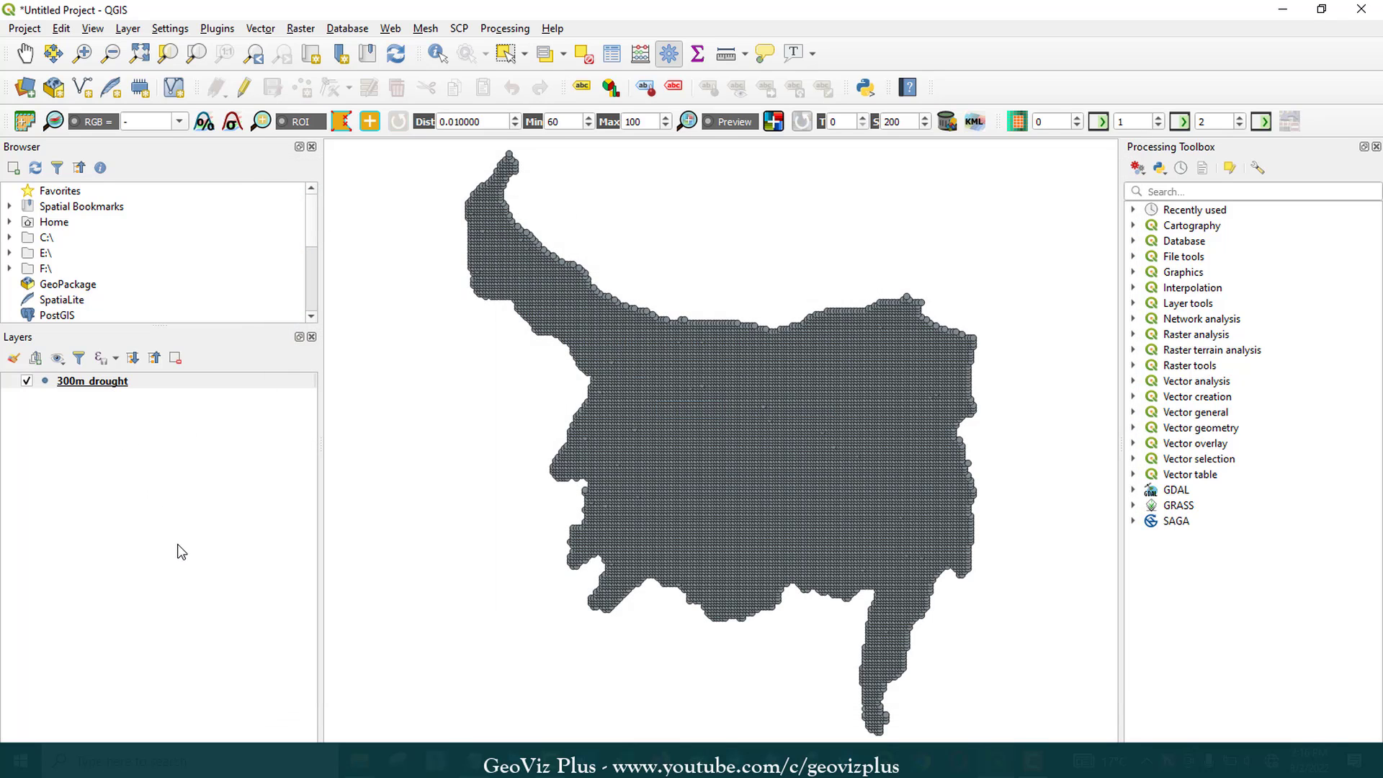
Examine the NDVI fields, especially F2000_NDVI, in the attribute table of the 300m_drought layer, and close the table.
right_click(105, 380)
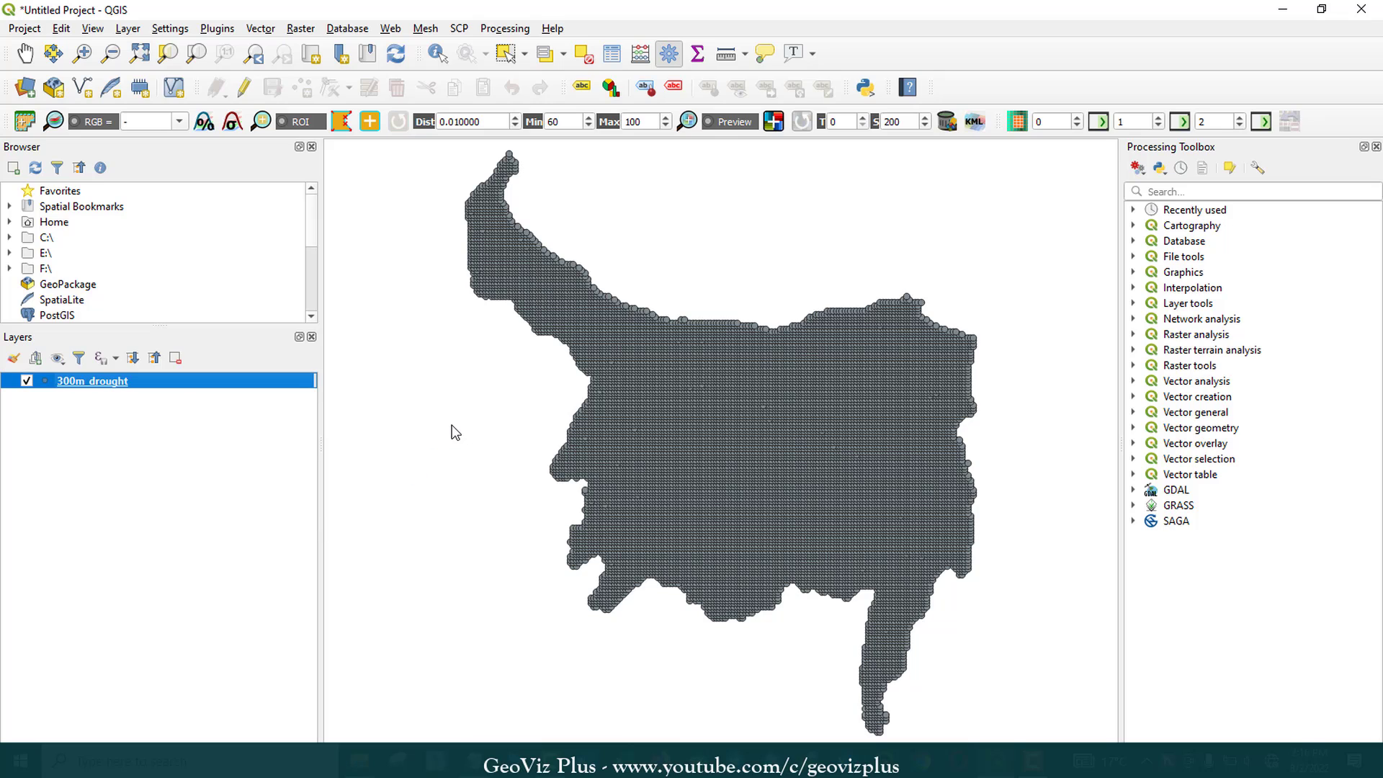
left_click(175, 553)
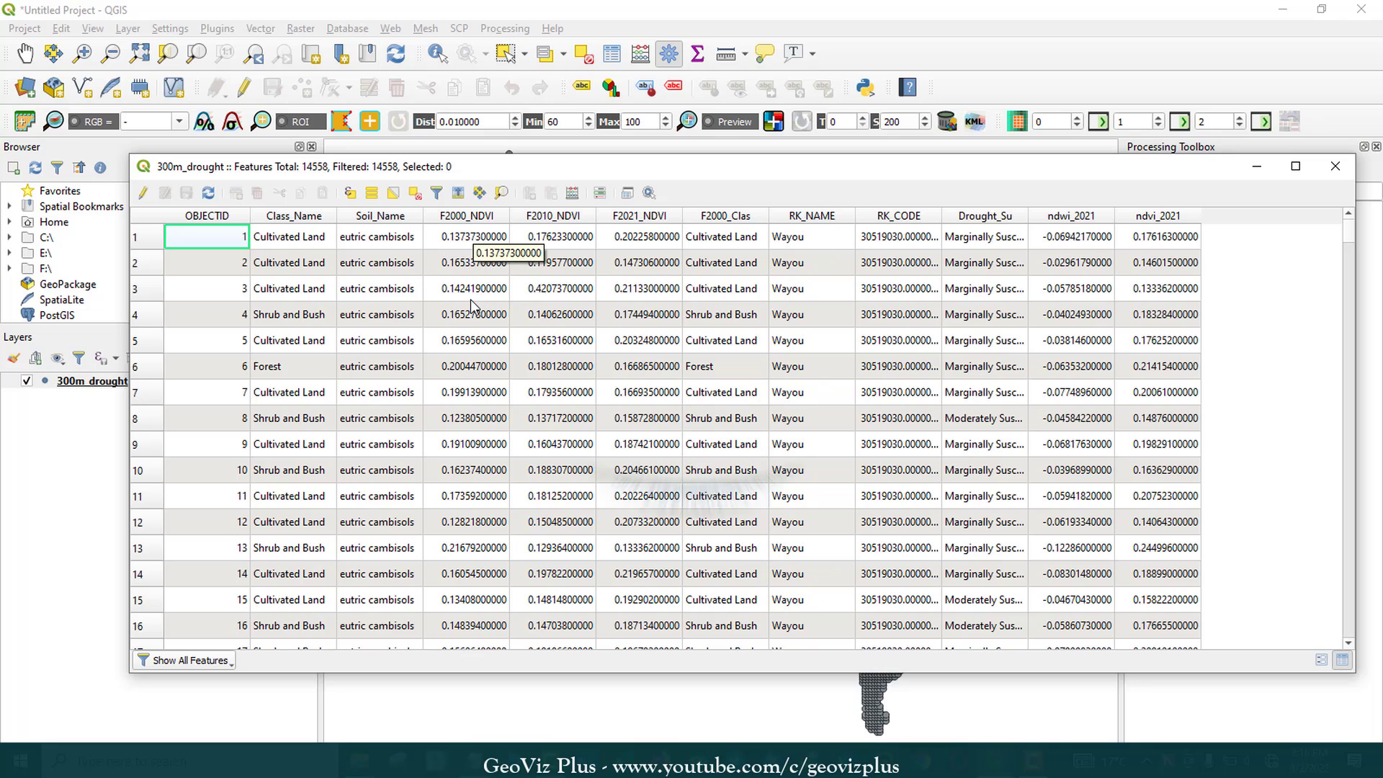
left_click(563, 233)
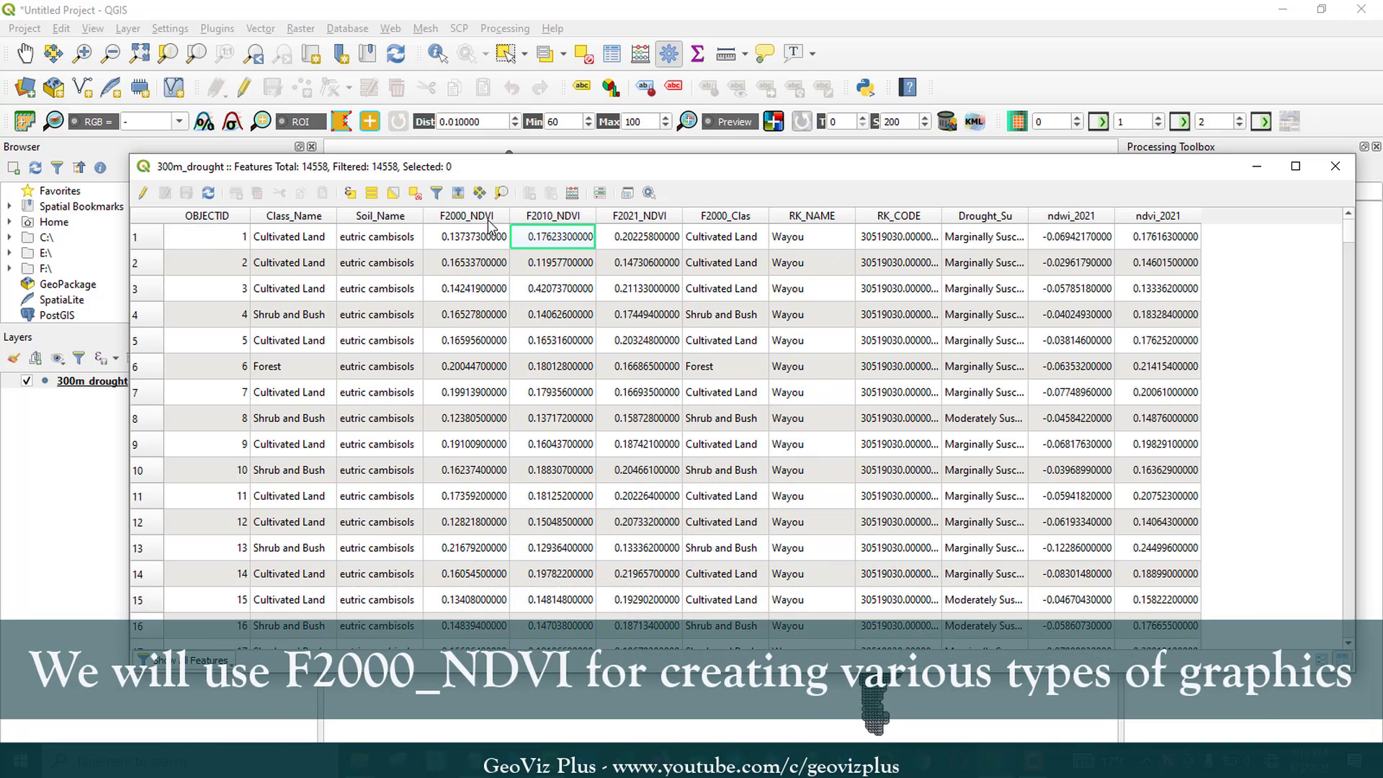
left_click(480, 241)
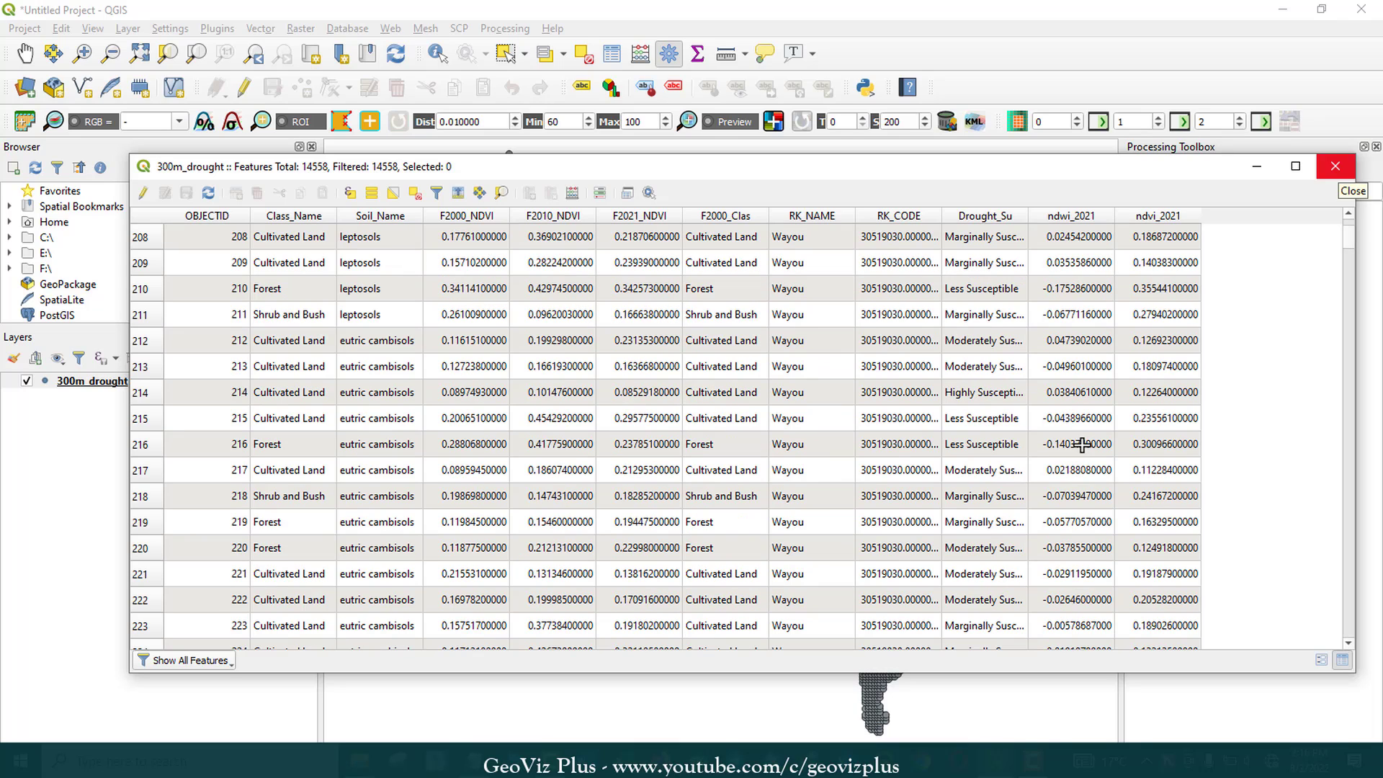
left_click(1335, 166)
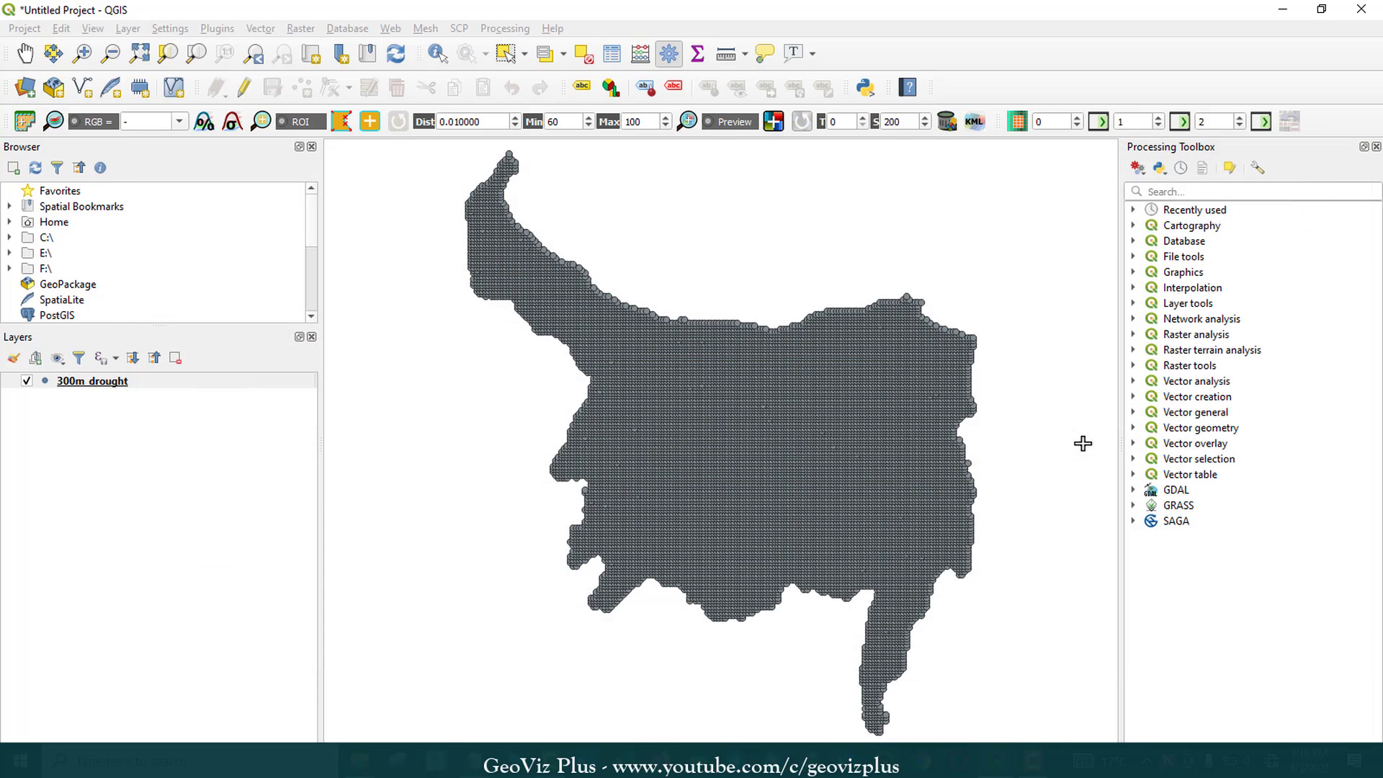
Start the Bar plot tool for 300m_drought with OBJECTID as category field and F2000_NDVI as value field.
left_click(1133, 272)
left_click(1214, 290)
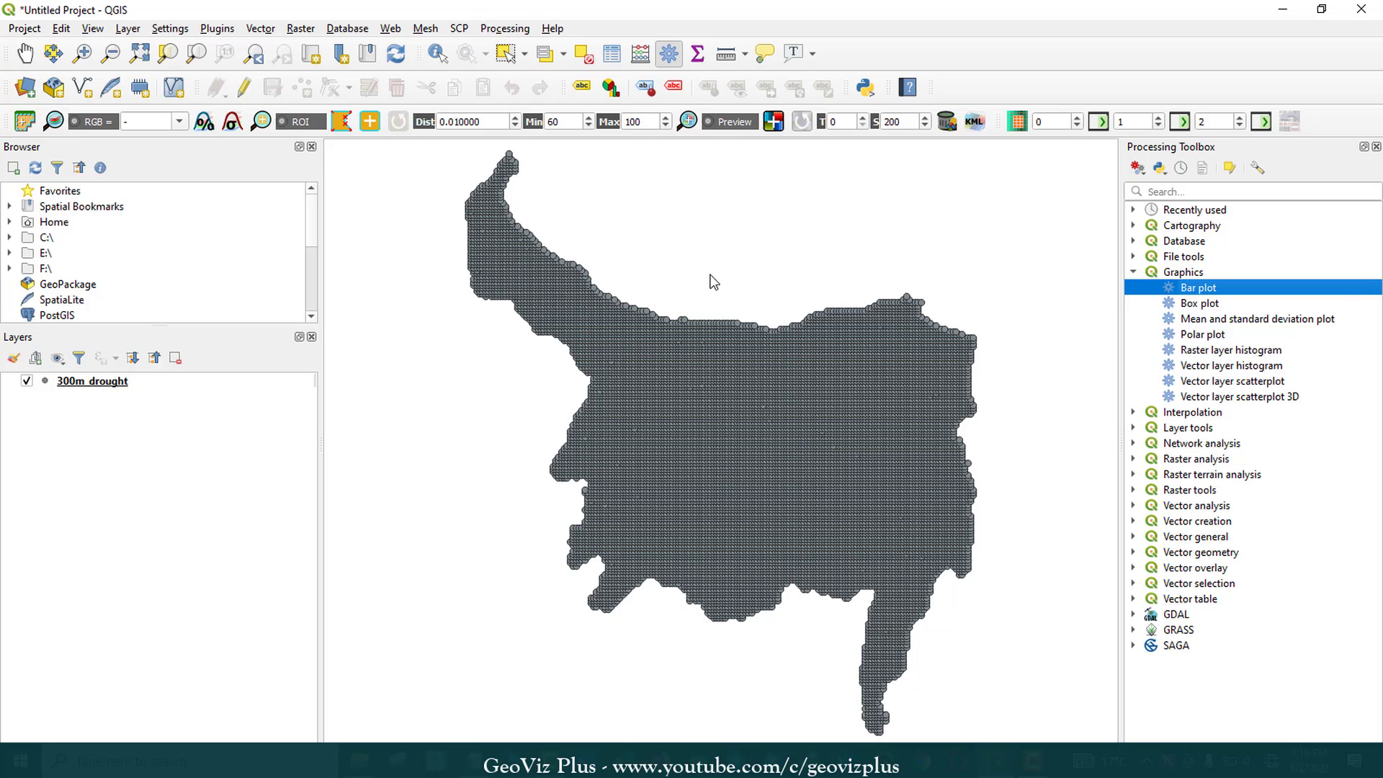
key("Return")
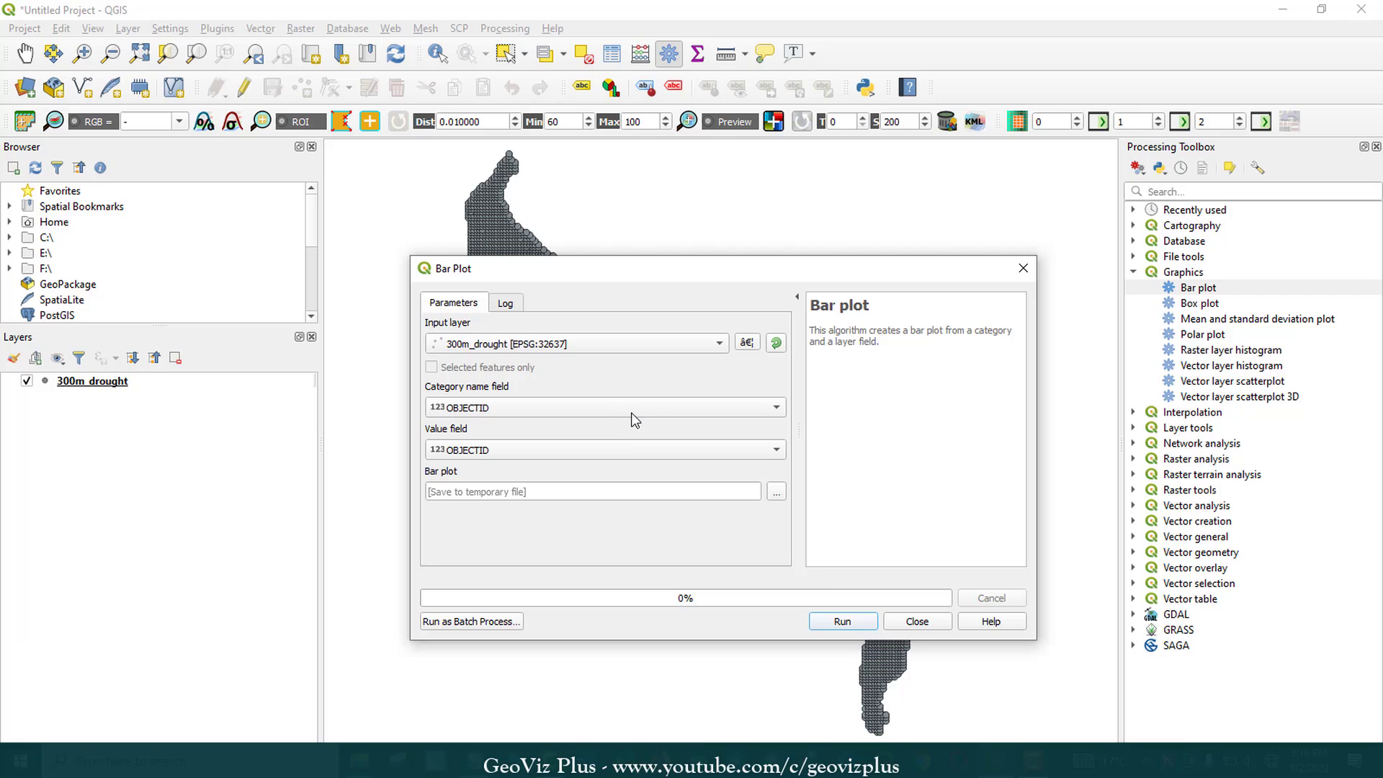
left_click(611, 454)
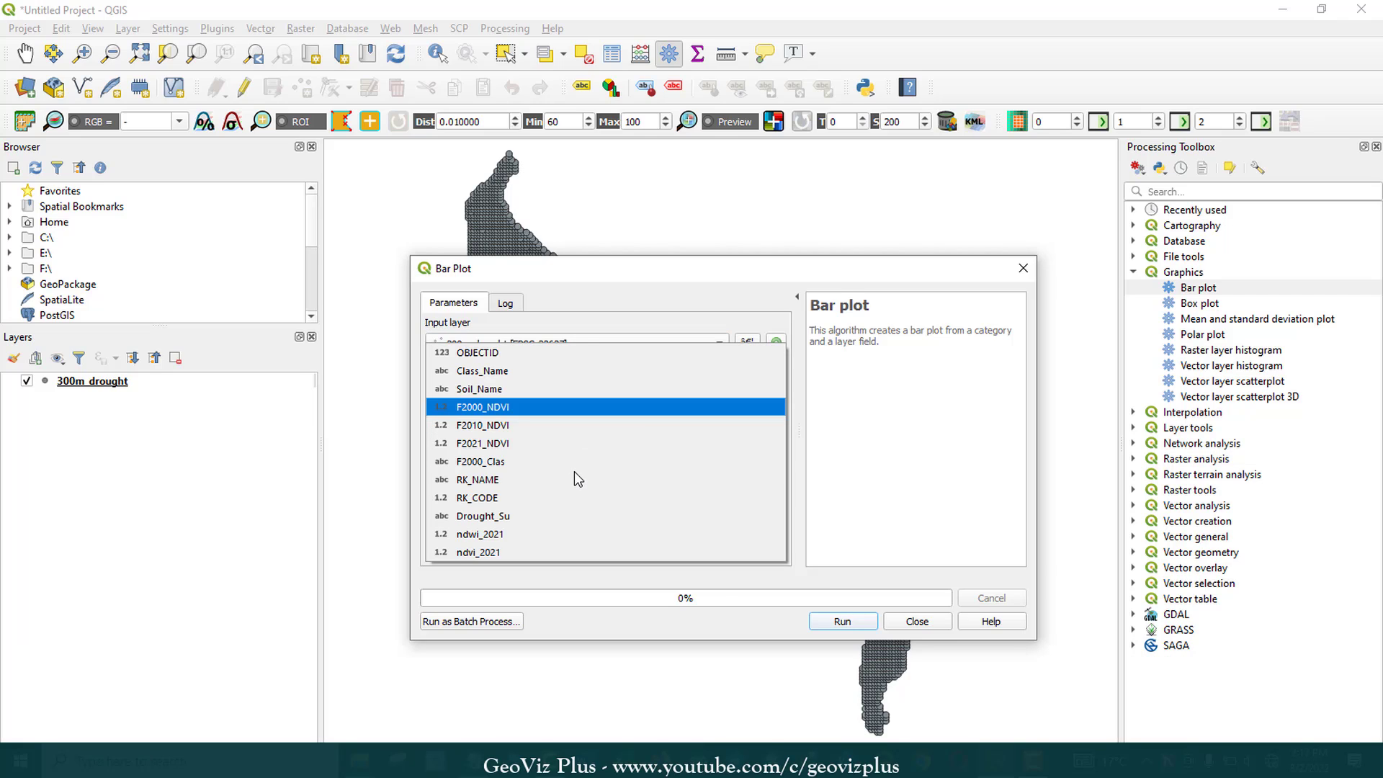
key("Up")
key("Up")
key("Up")
key("Return")
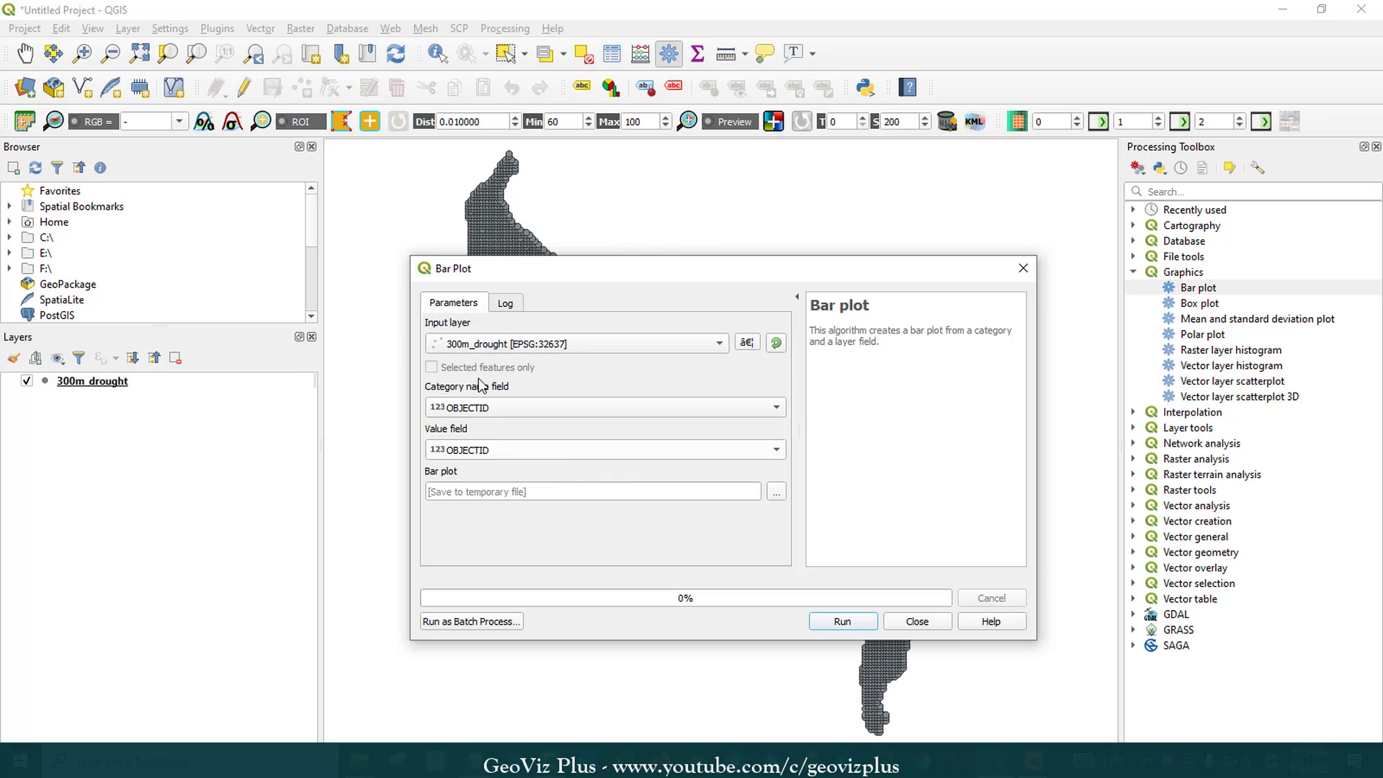
left_click(473, 445)
key("Escape")
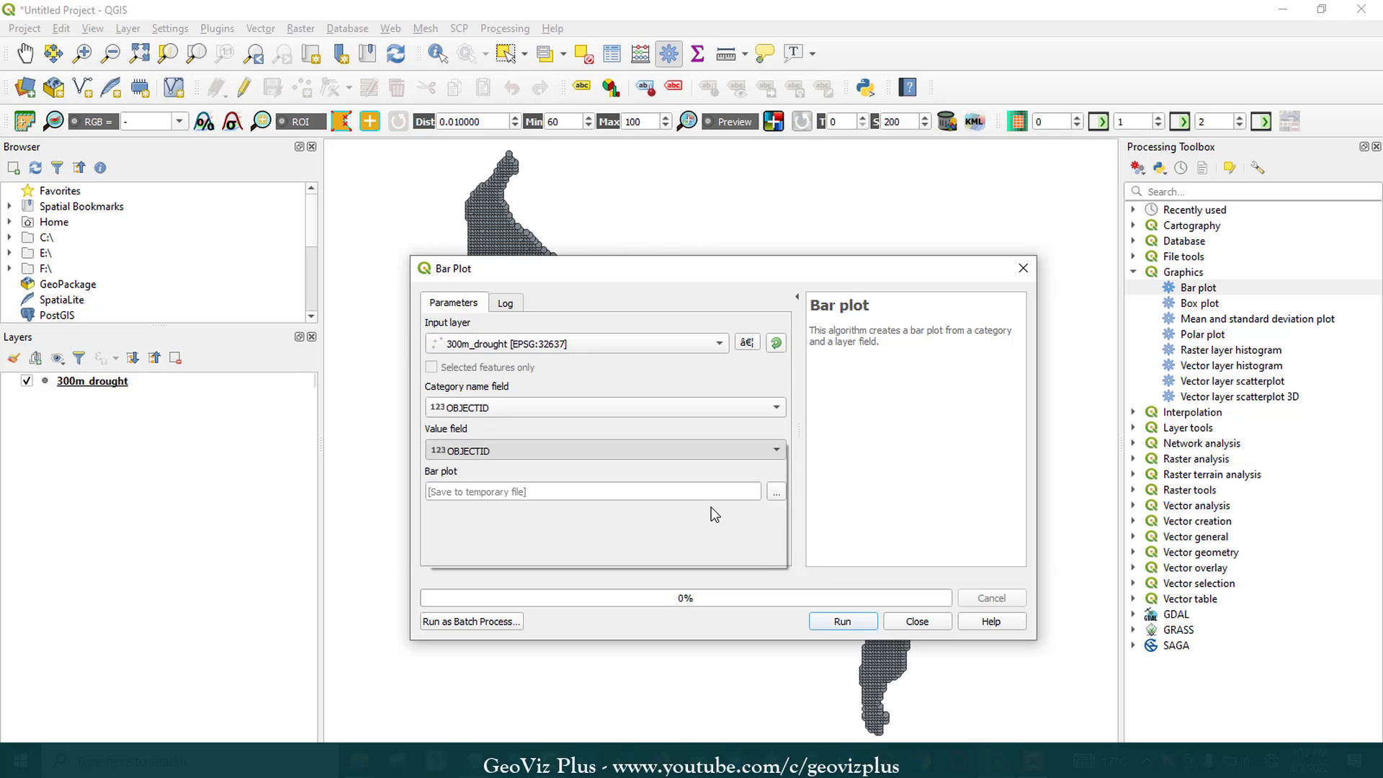
Set the bar plot's output file to Bar_NDVI.html in the Graphics folder and run the tool.
left_click(773, 498)
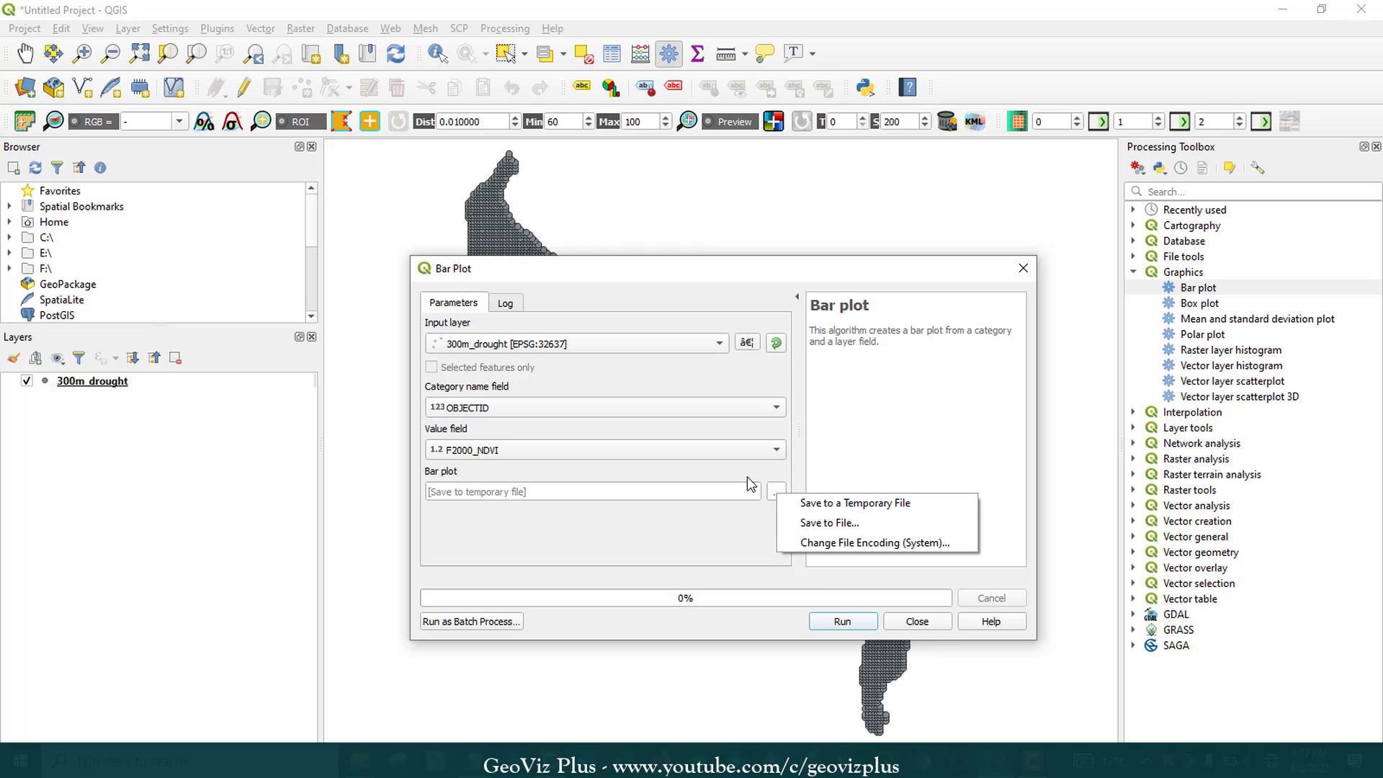
left_click(828, 523)
type("Bar_N")
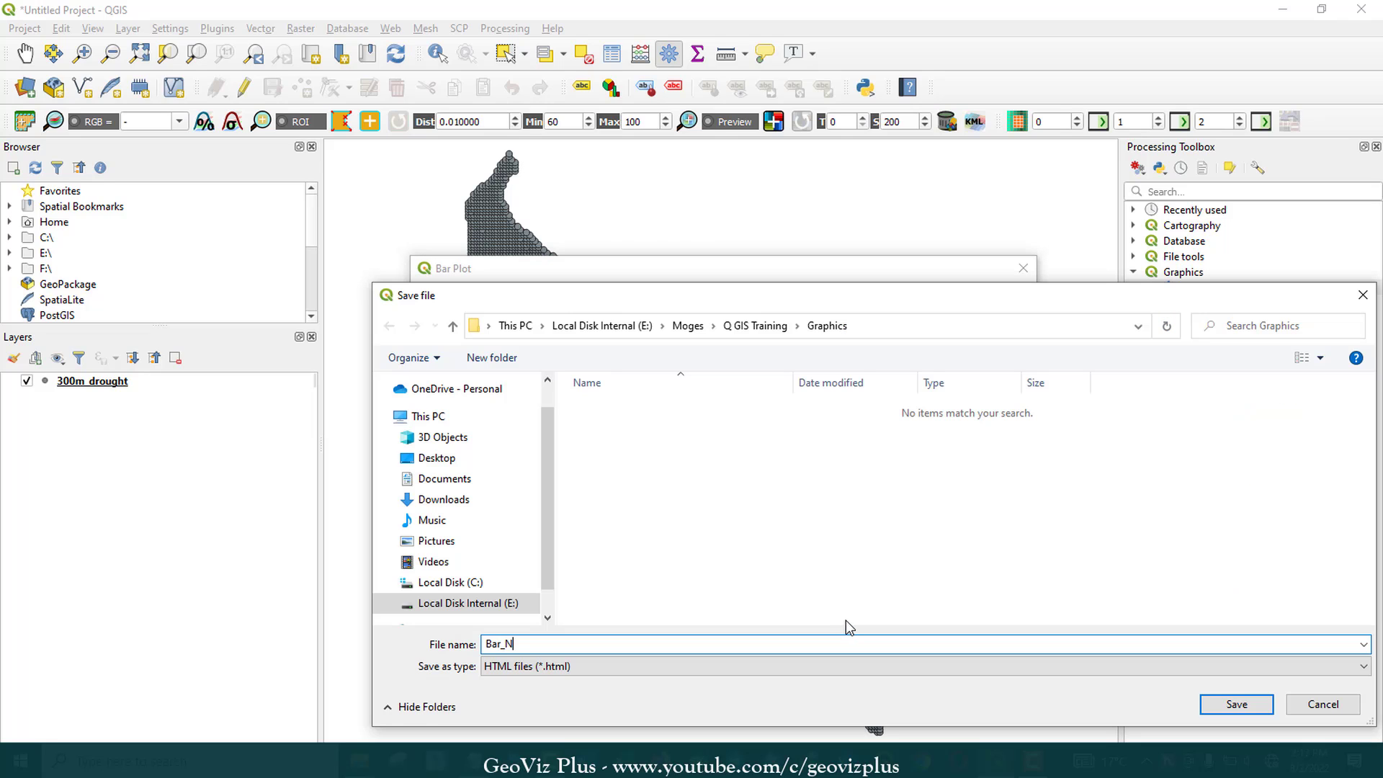
type("DVI")
key("Return")
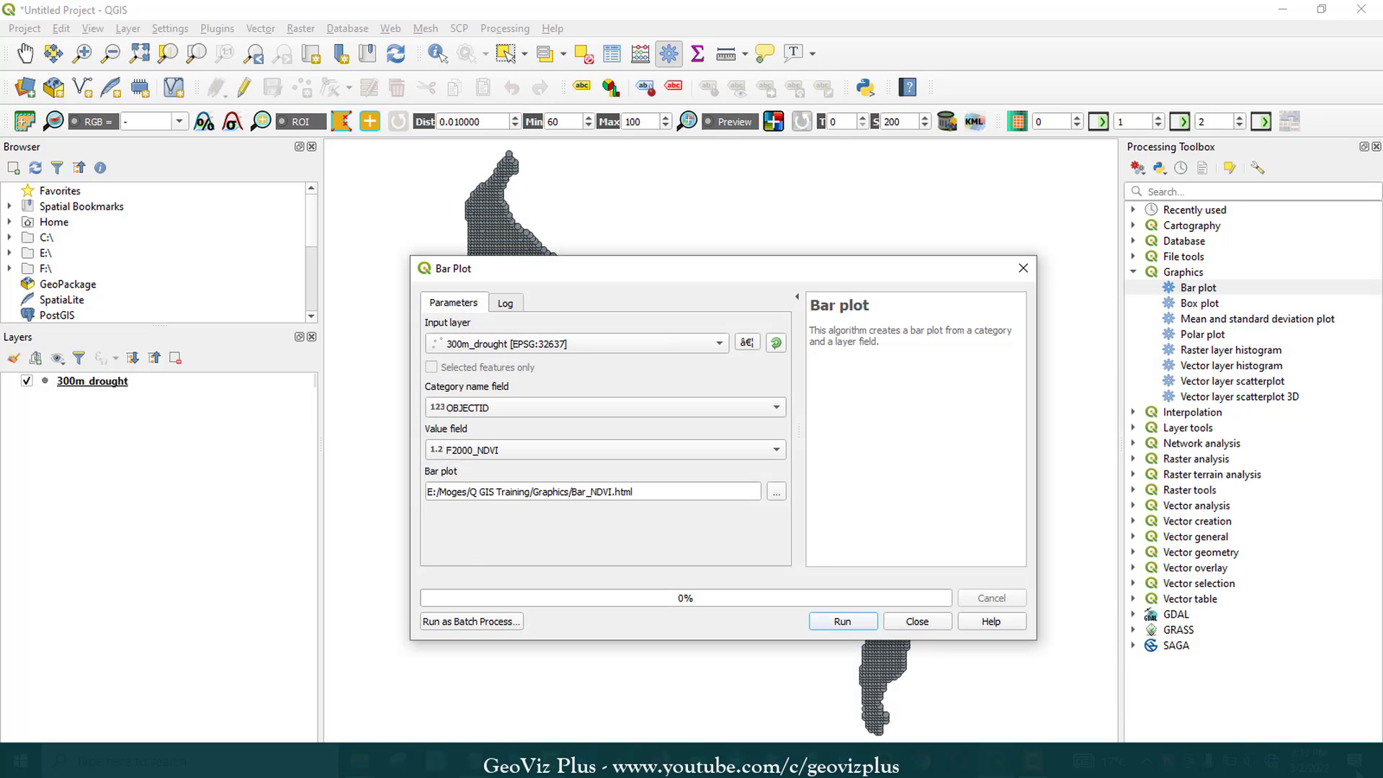
key("Return")
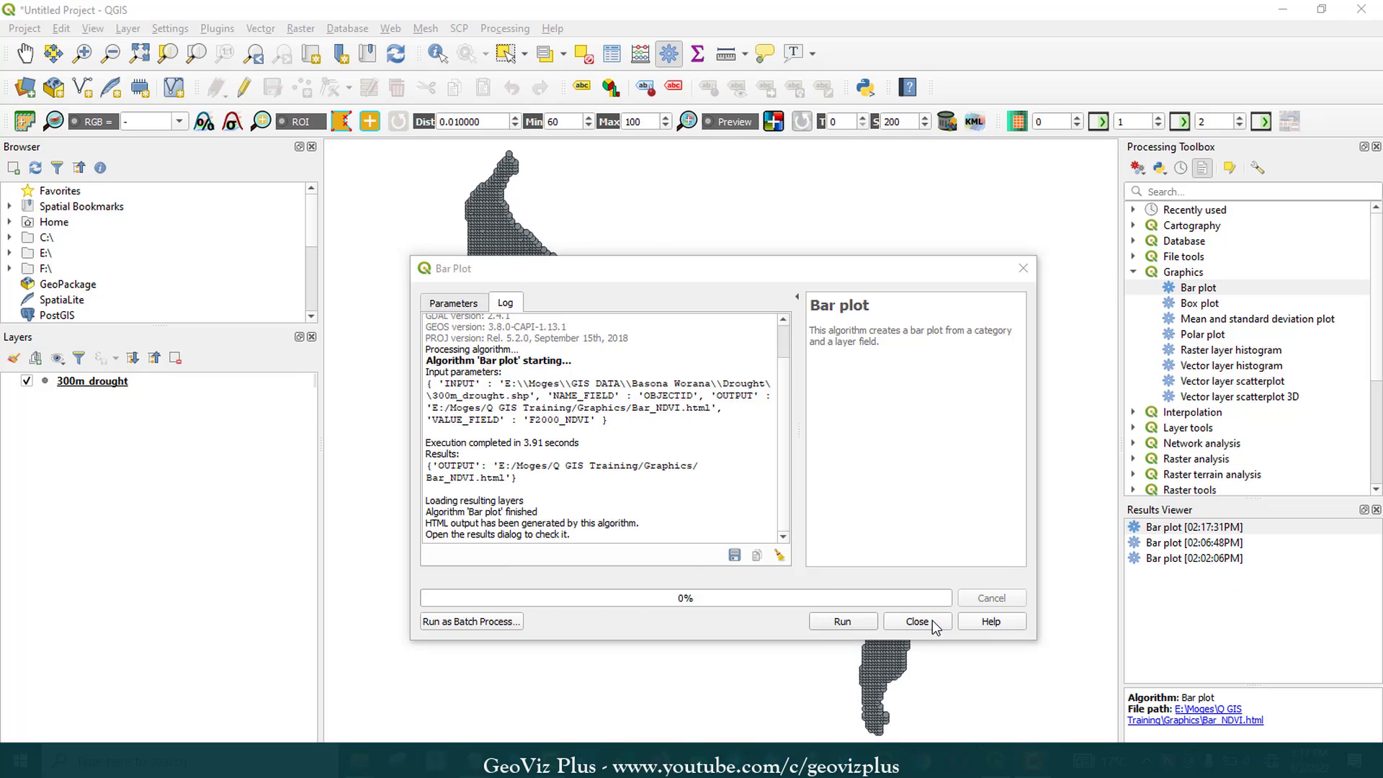
left_click(544, 709)
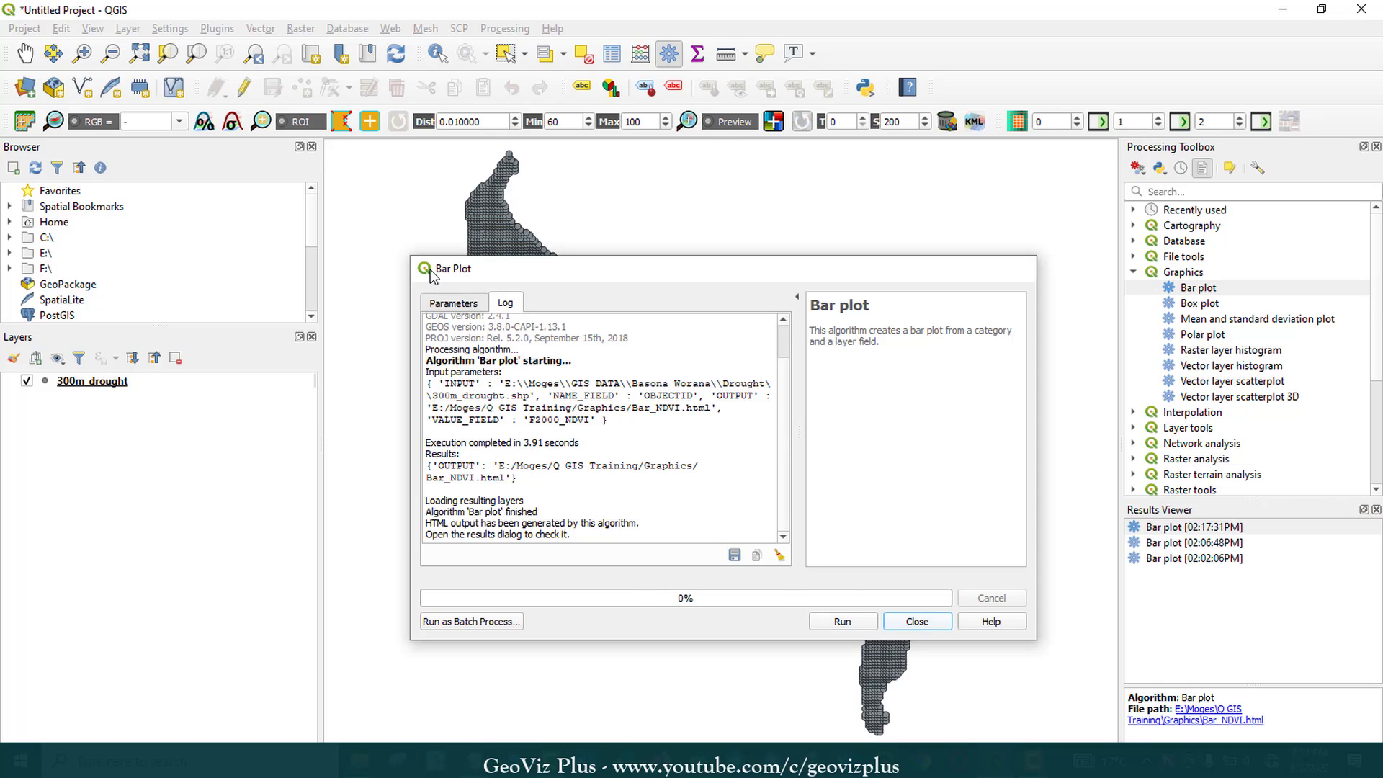
key("Escape")
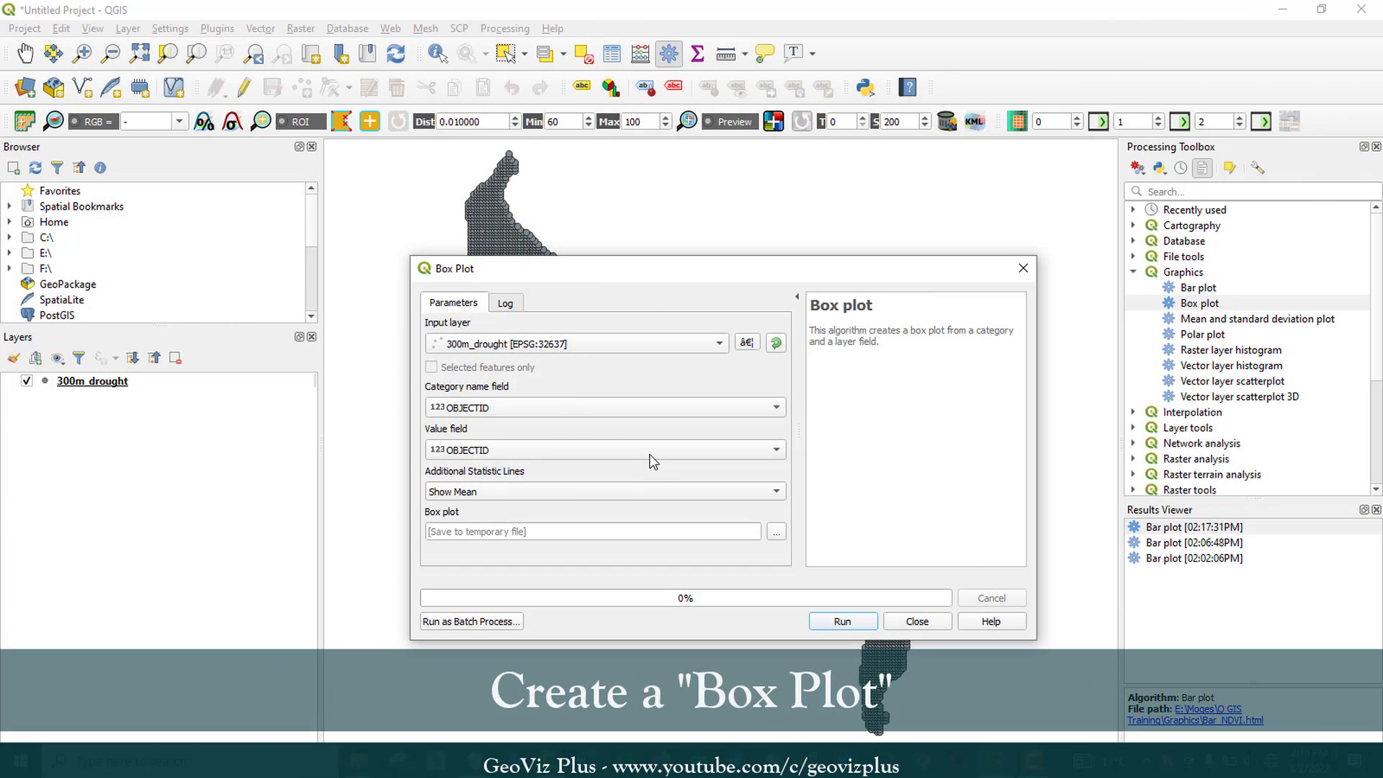
Configure the Box plot with F2000_NDVI as value field and Show Standard Deviation as additional statistic lines.
left_click(661, 450)
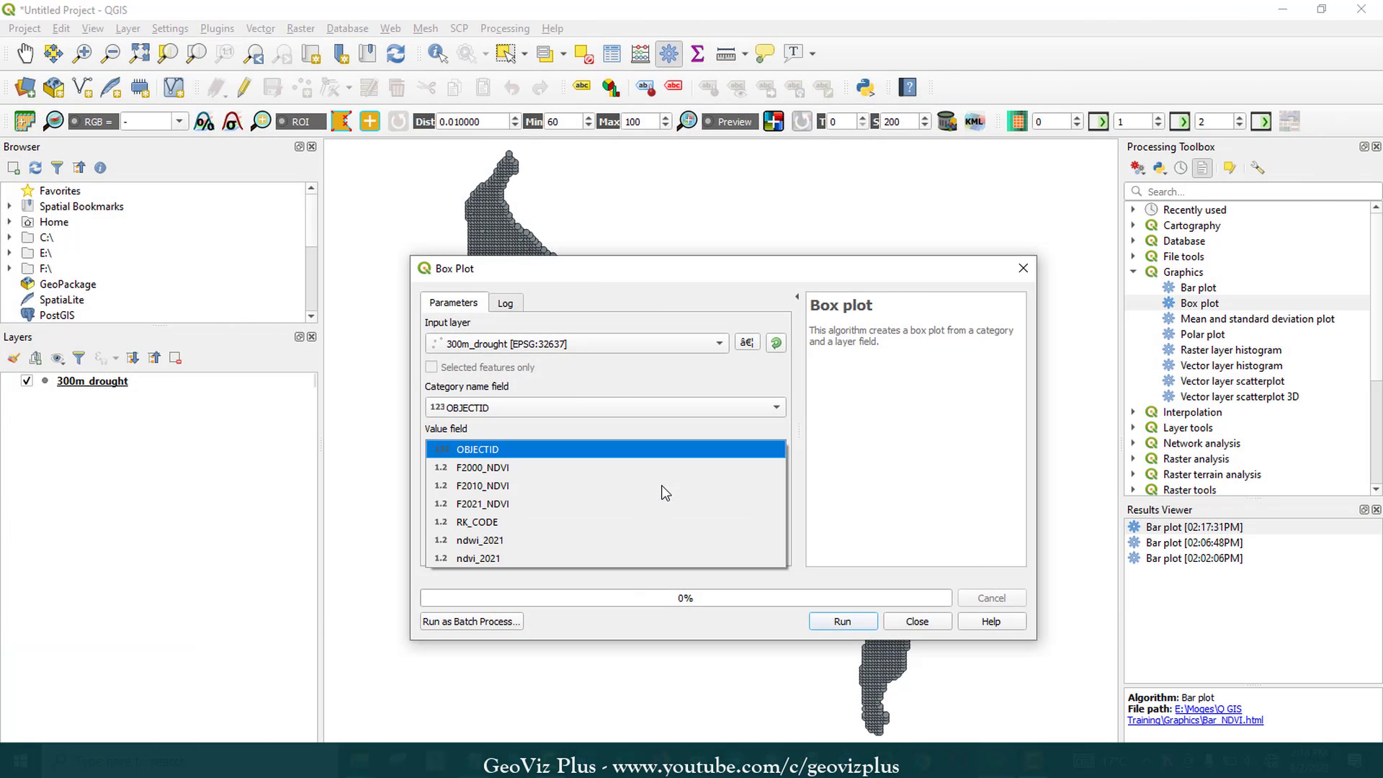
key("Return")
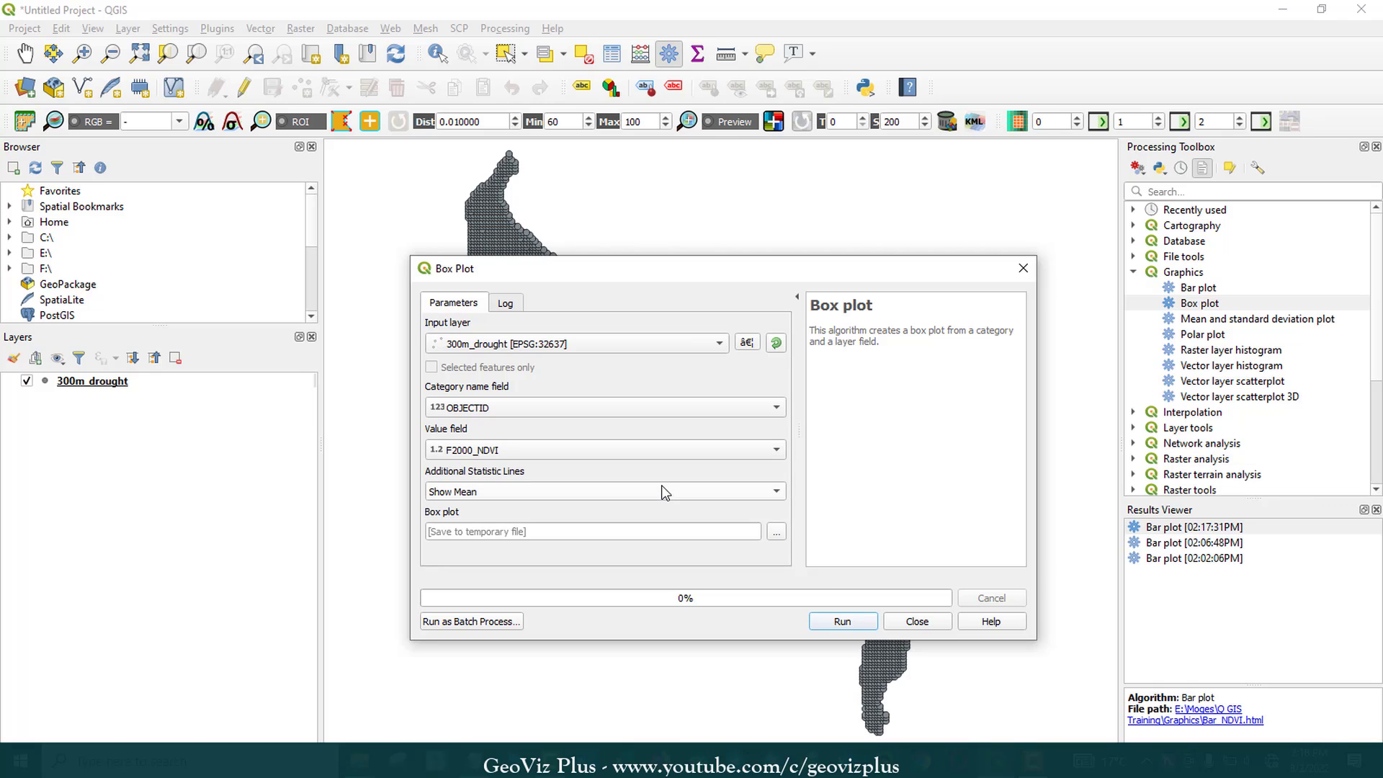
left_click(661, 490)
left_click(764, 506)
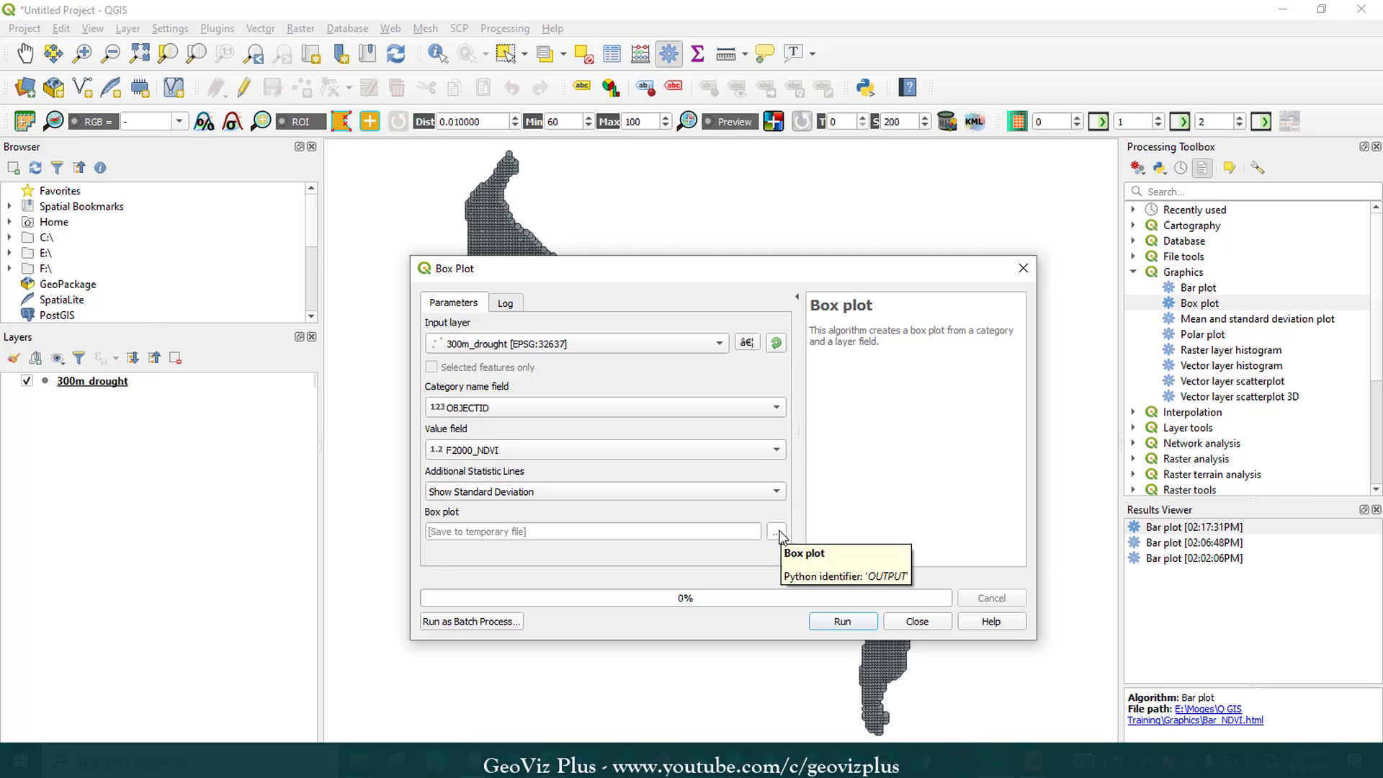
Set the box plot's output file to Box_Plot.html in the Graphics folder and run the tool.
left_click(776, 532)
left_click(832, 560)
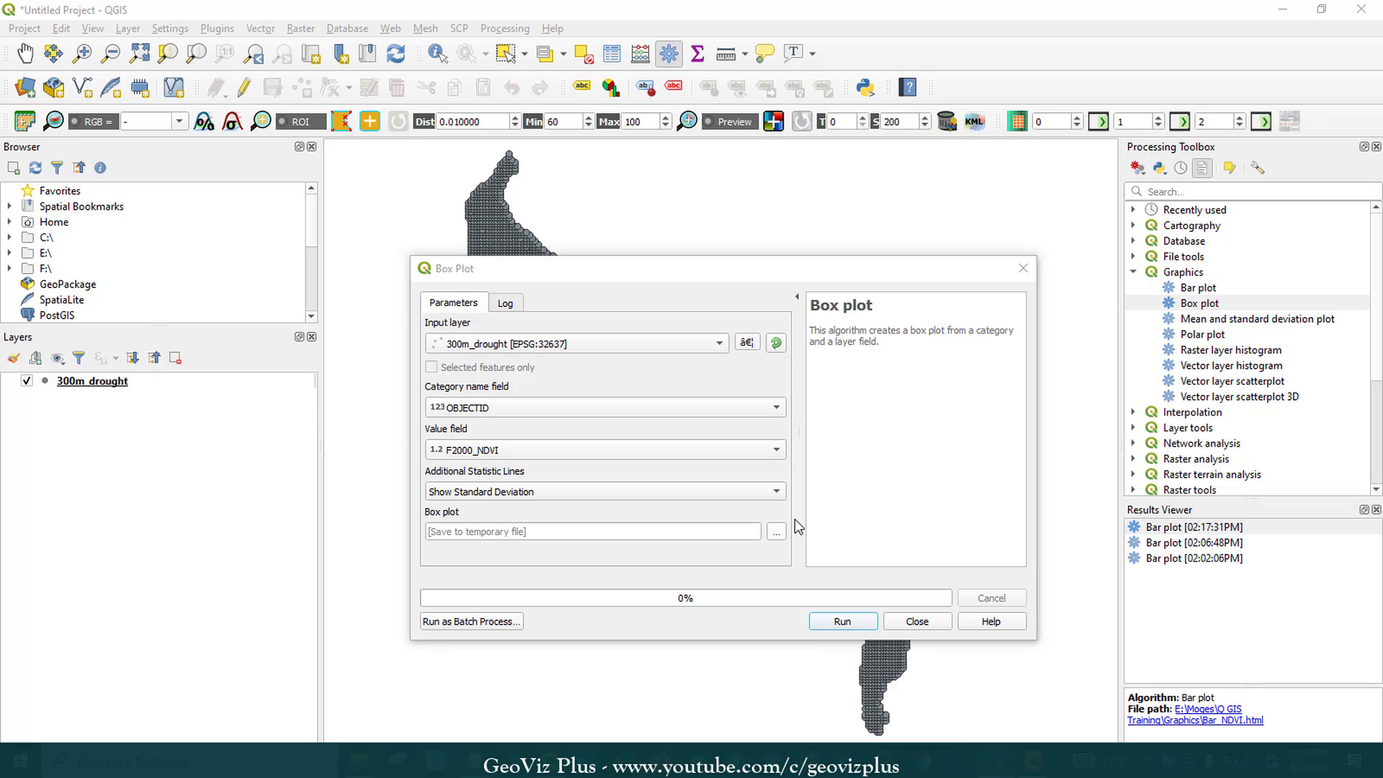
type("B")
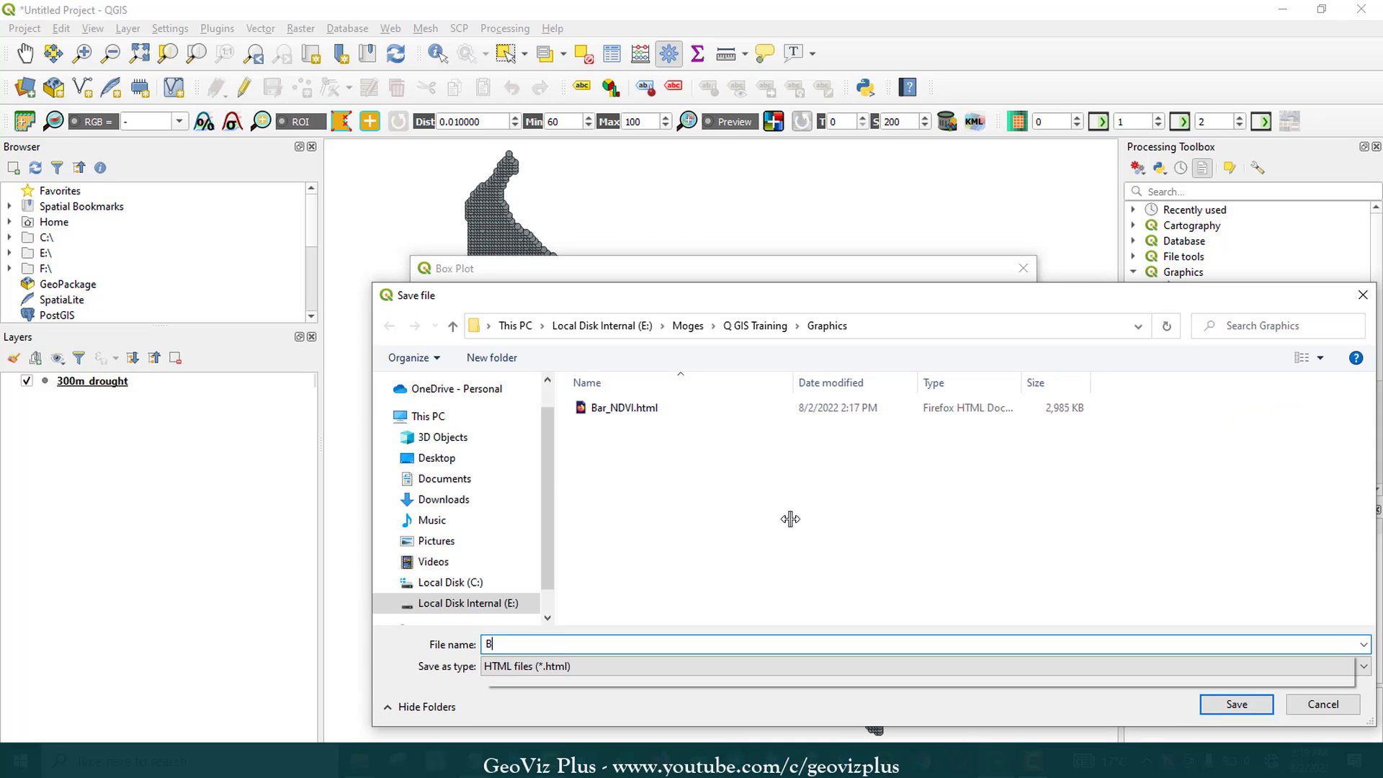
type("ox_Plot")
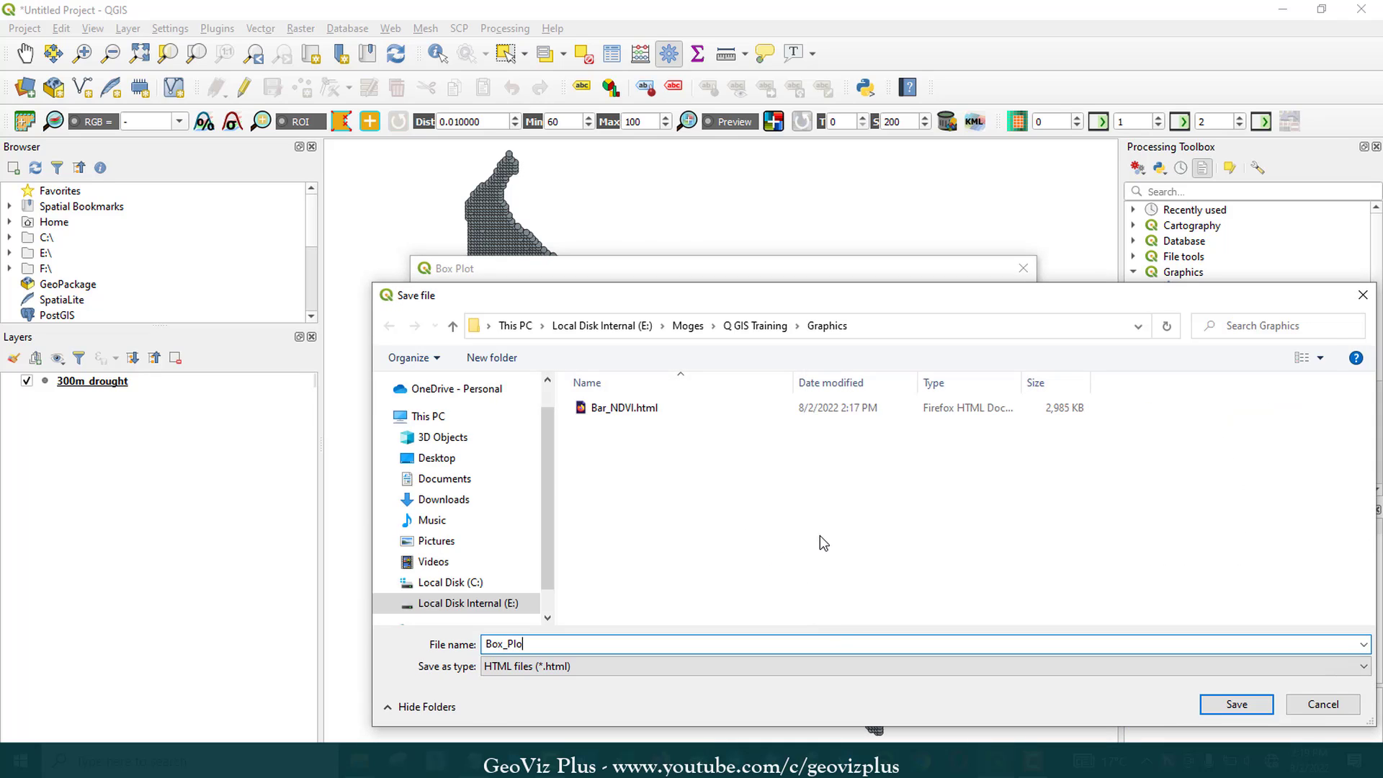
key("Return")
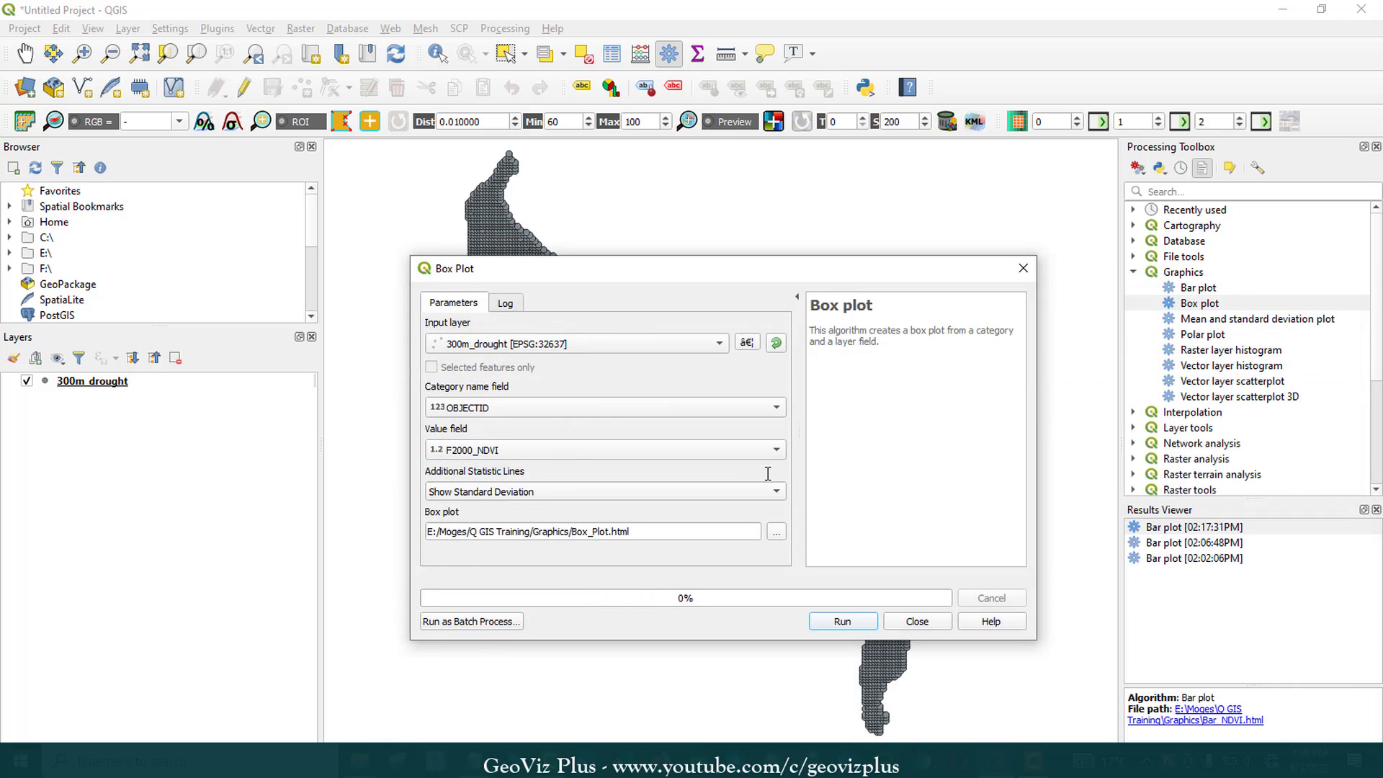
key("Return")
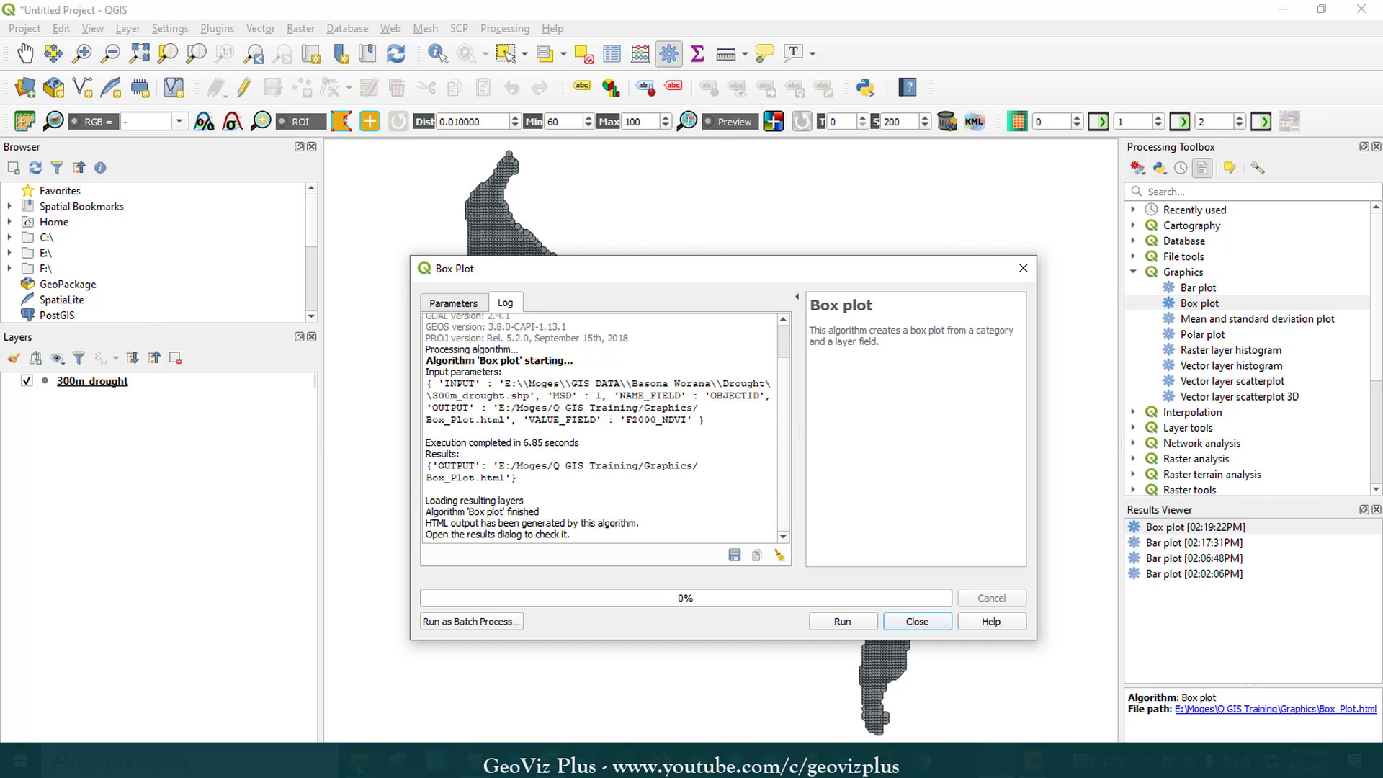
left_click(917, 620)
Switch to File Explorer and open Box_Plot.html from the Graphics folder to view the plot.
left_click(1194, 527)
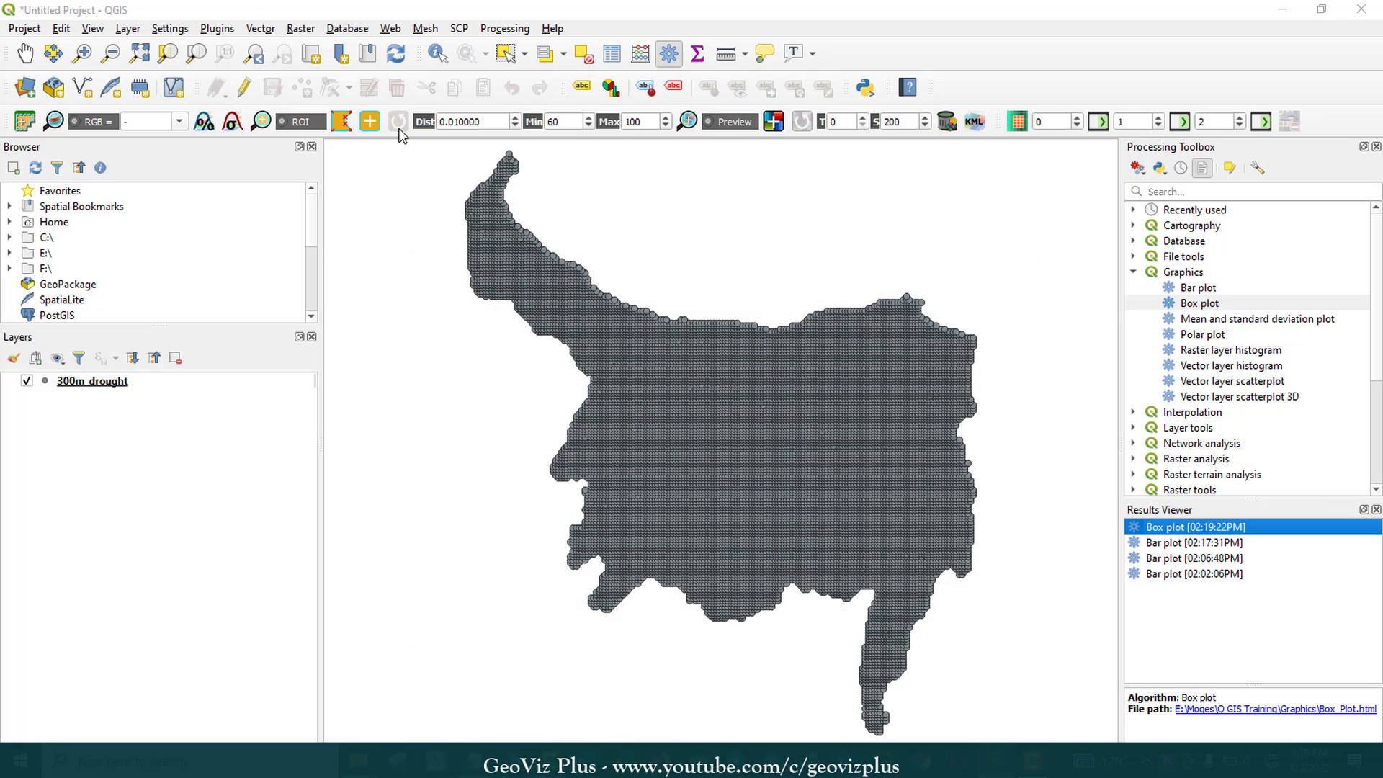
left_click(359, 761)
left_click(267, 690)
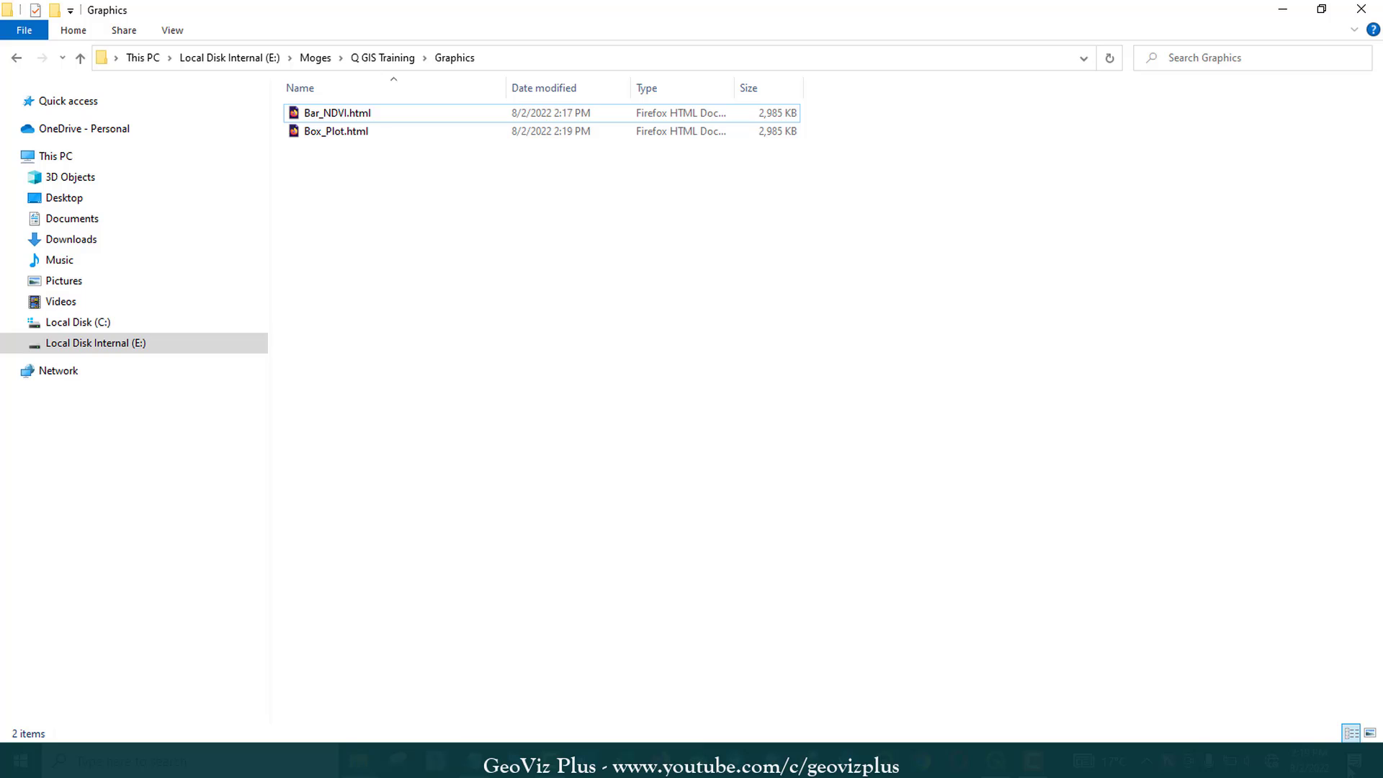
key("Down")
key("Return")
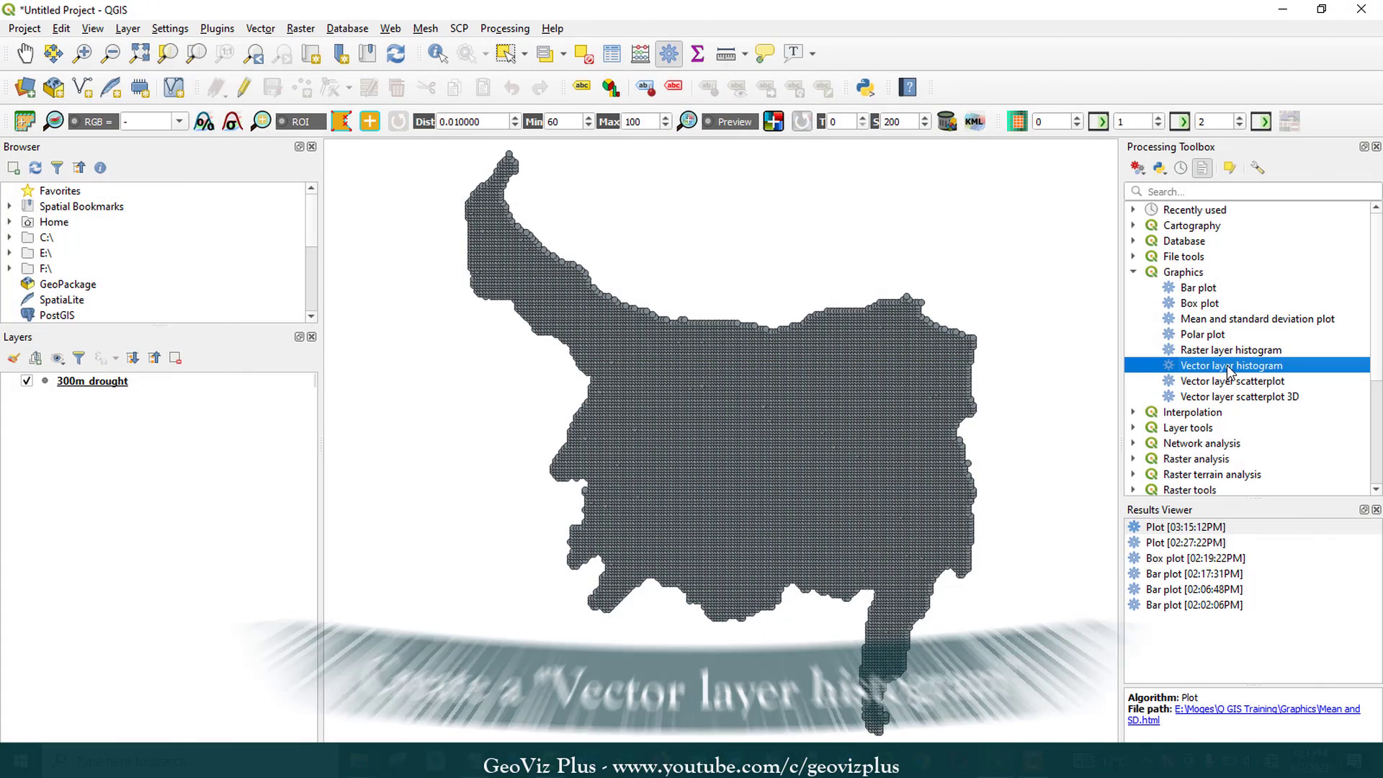
Start the Vector layer histogram tool for 300m_drought with F2000_NDVI as the attribute.
double_click(1222, 366)
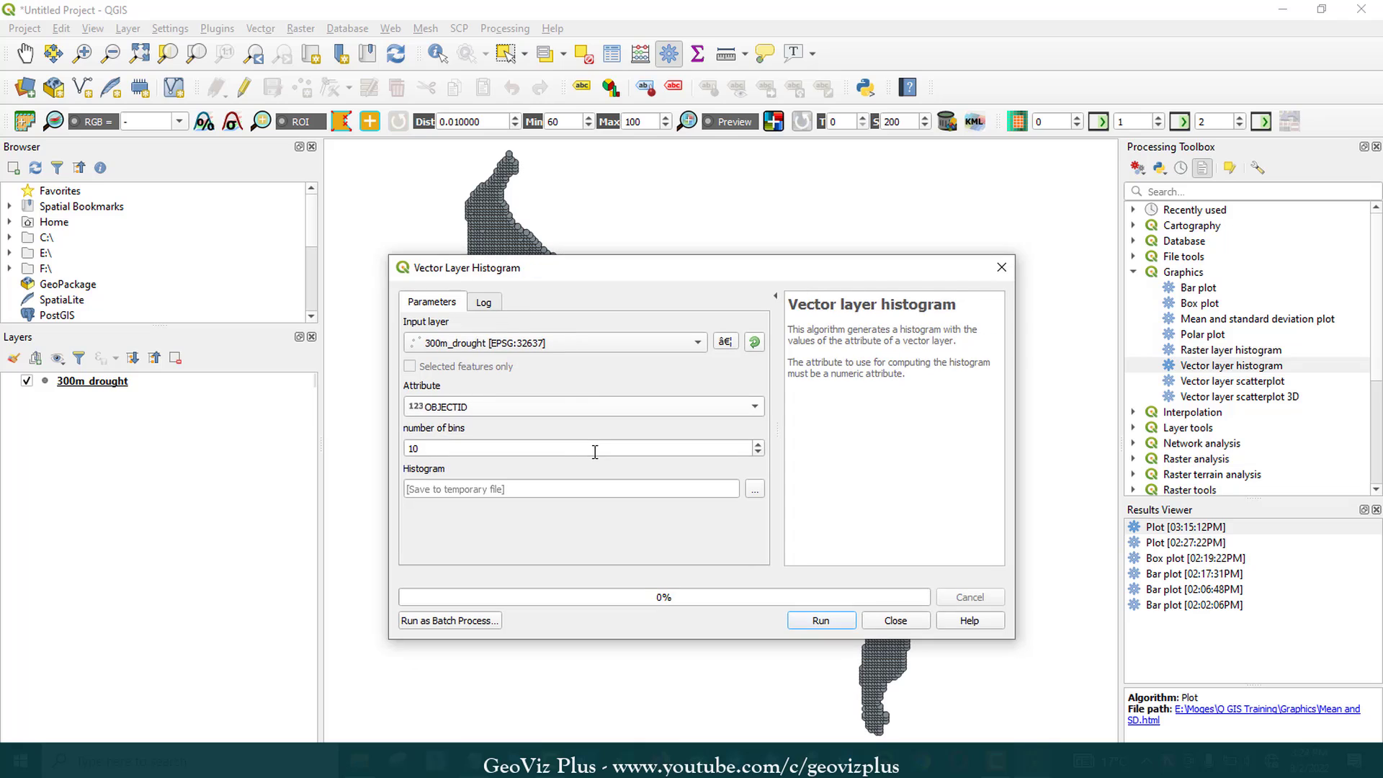
left_click(594, 408)
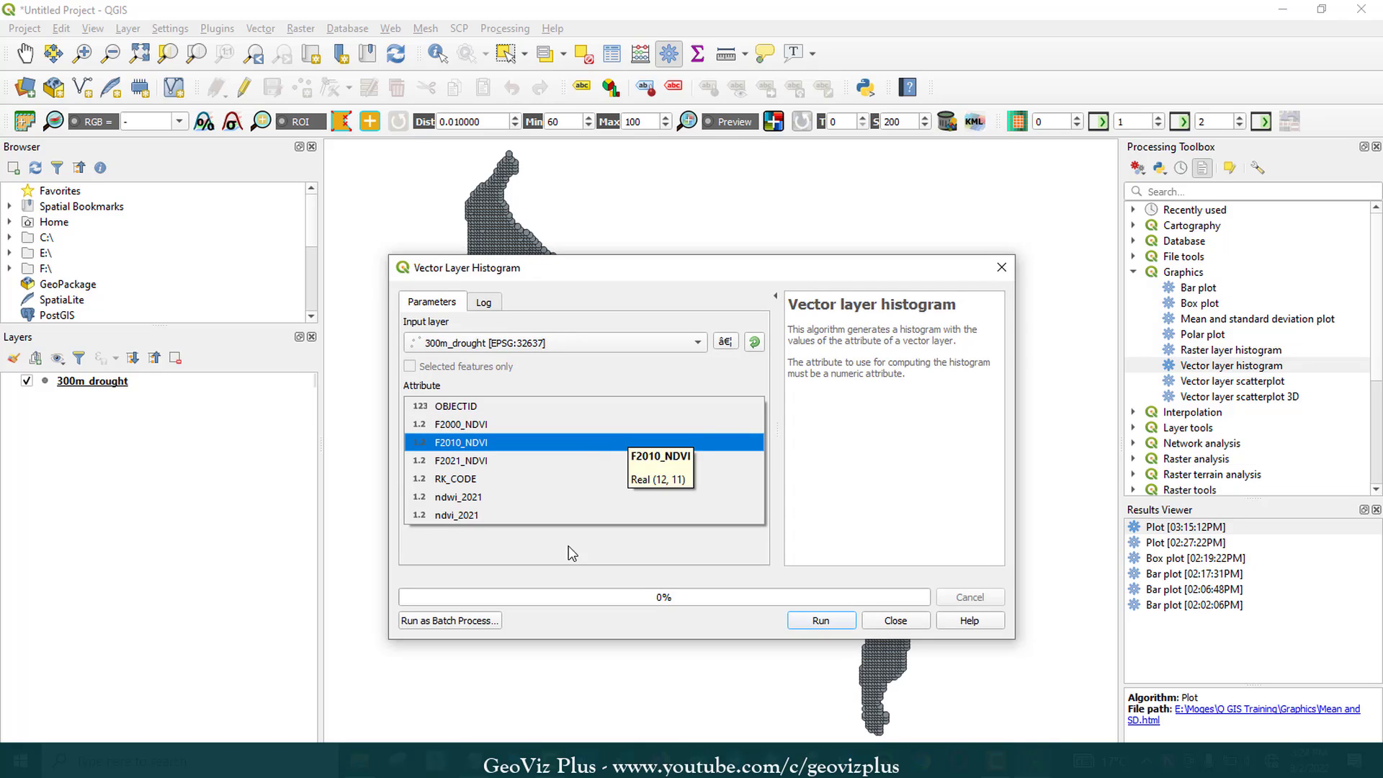
left_click(595, 424)
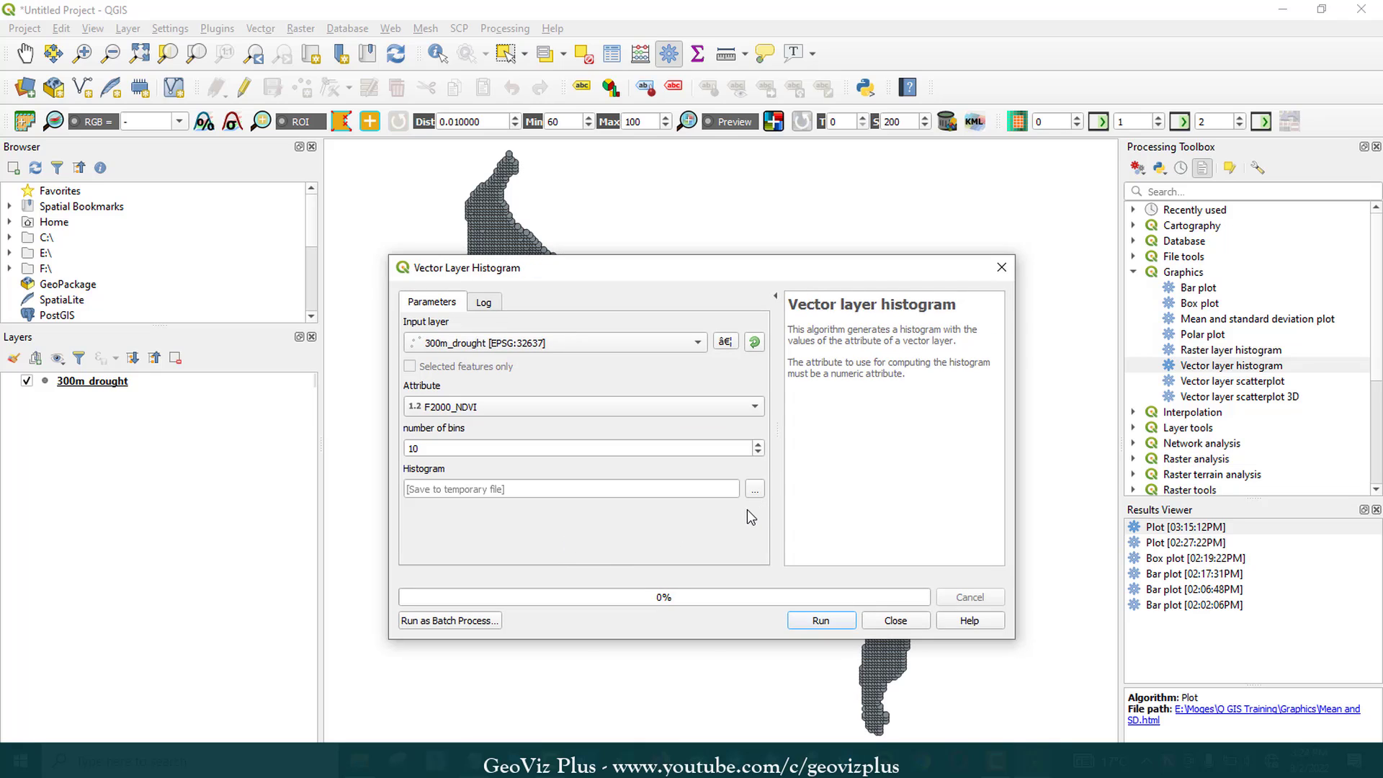
Save the histogram output as Histogram_NDVI.html in the Graphics folder, run the tool and close it.
left_click(755, 489)
left_click(809, 525)
type("Histogram_NDVI")
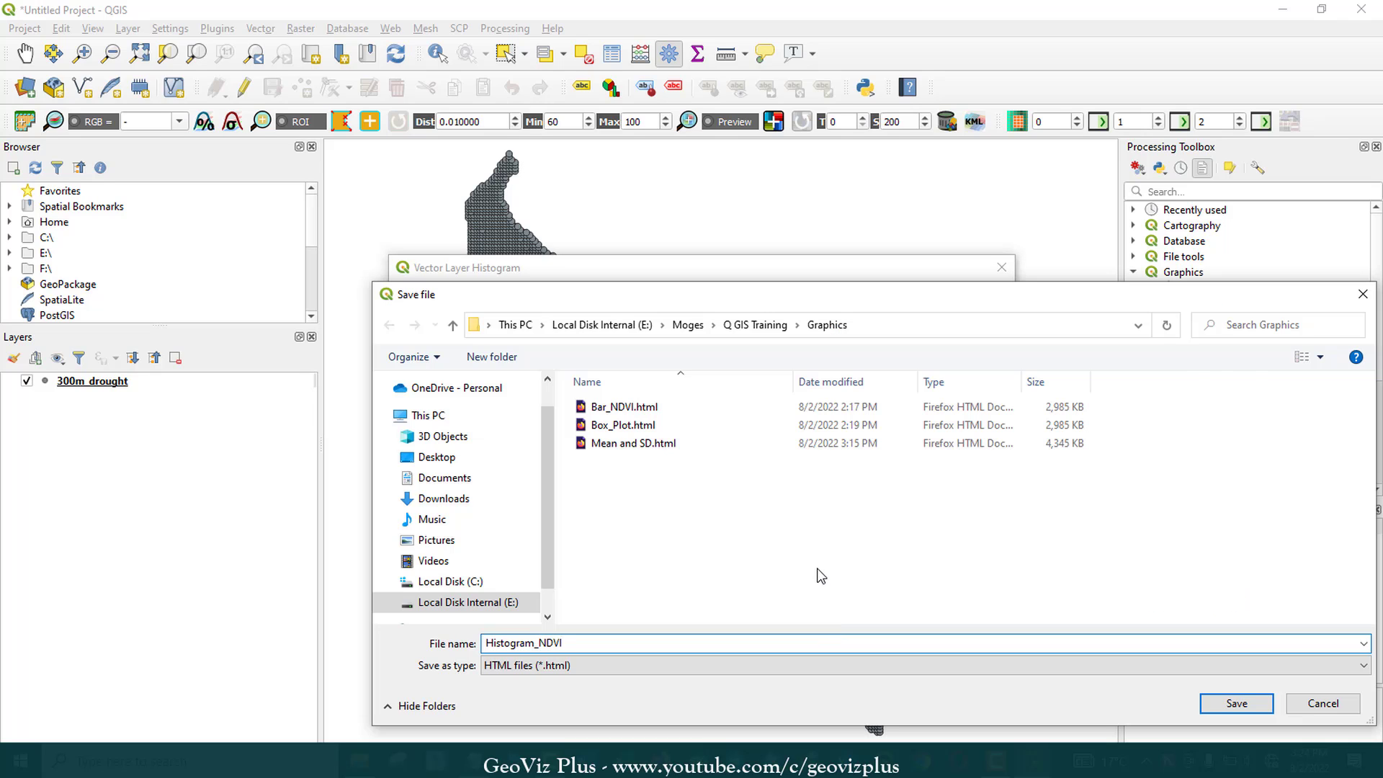
key("Return")
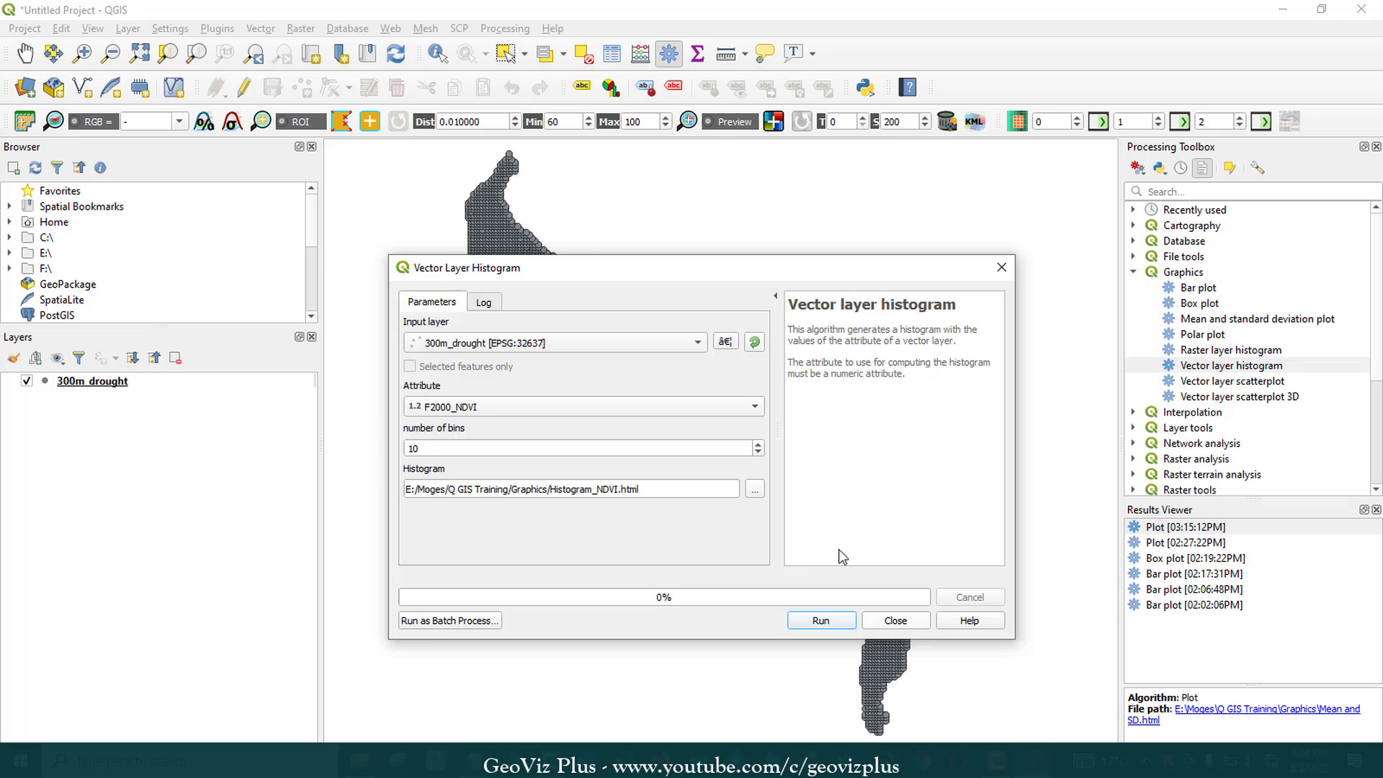
key("Return")
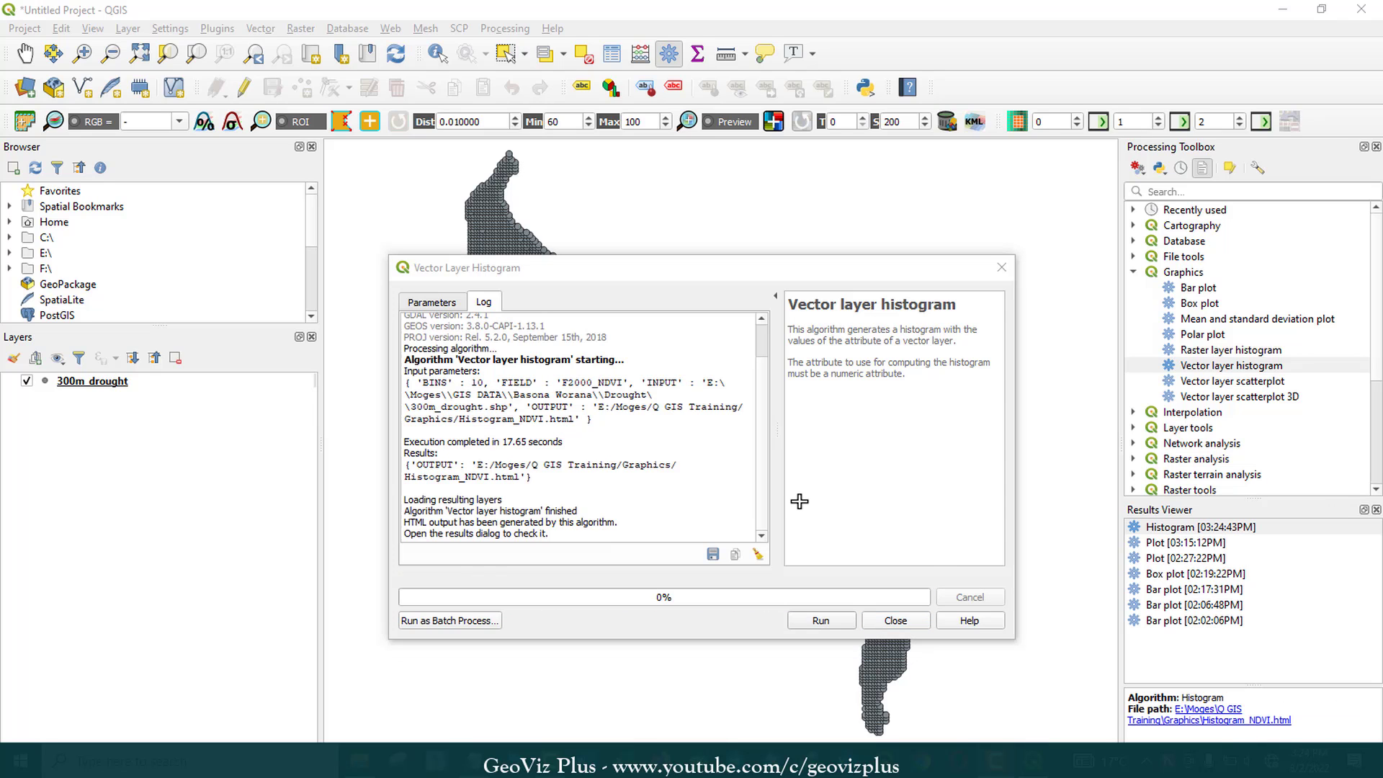
key("Escape")
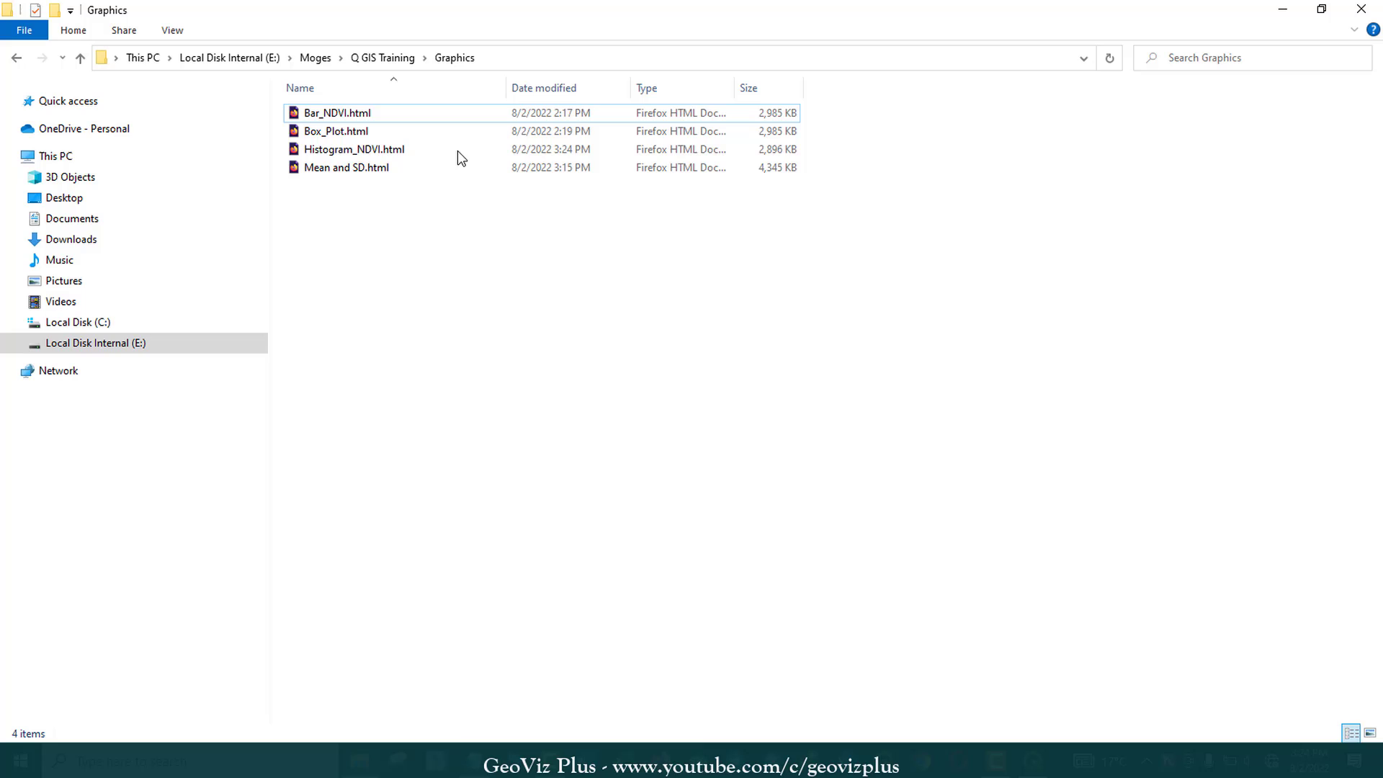
Switch to File Explorer, refresh the Graphics folder, and view Histogram_NDVI.html in the browser before closing it.
right_click(504, 347)
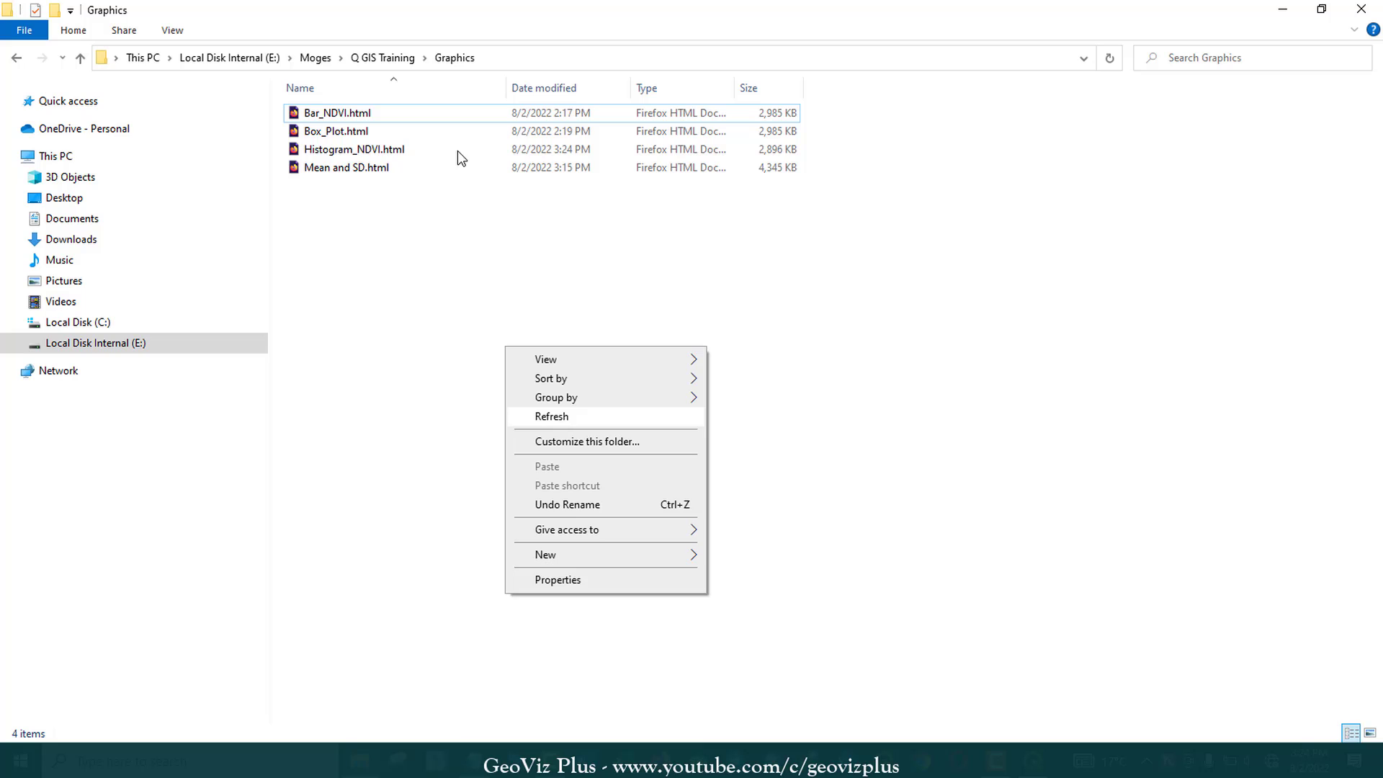
left_click(552, 417)
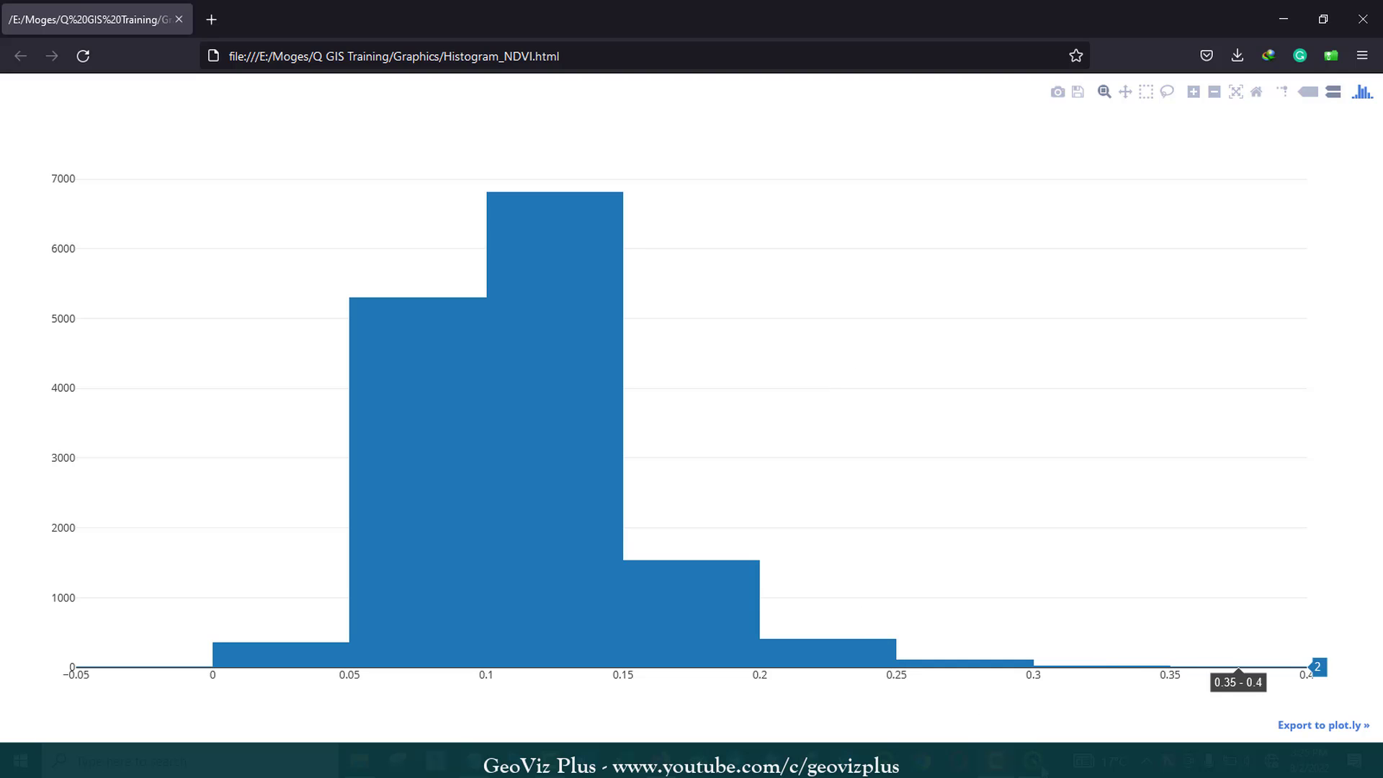
left_click(1363, 18)
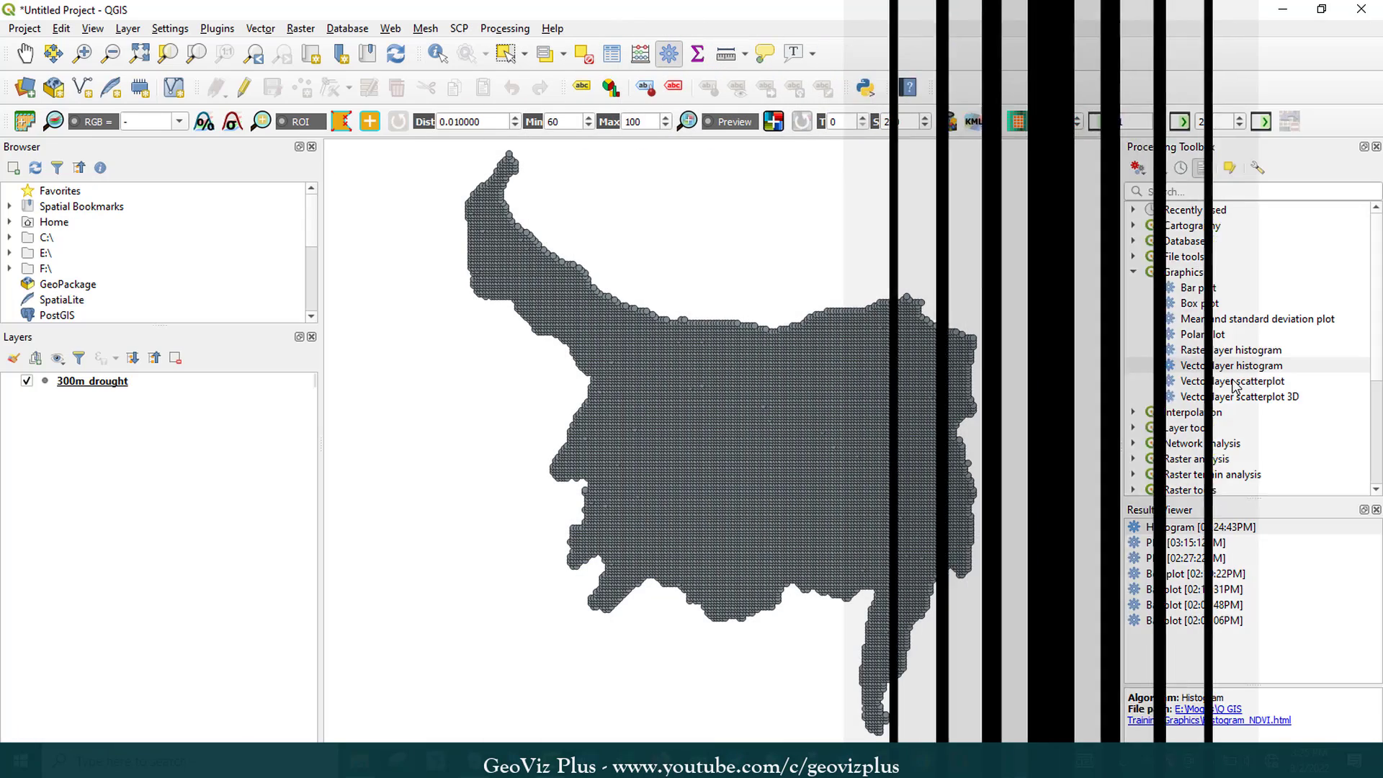
Start the Vector layer scatterplot tool for 300m_drought with F2000_NDVI as the Y attribute.
key("Down")
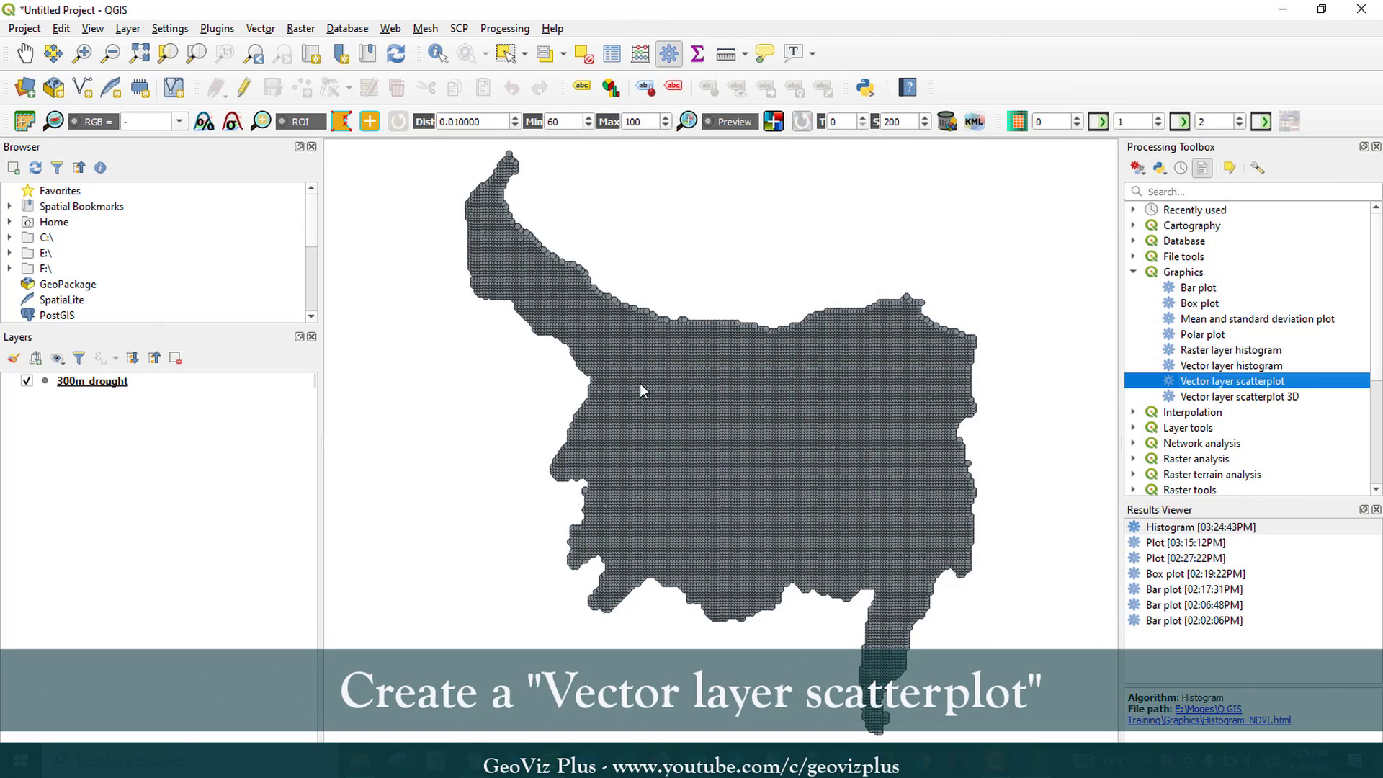
key("Return")
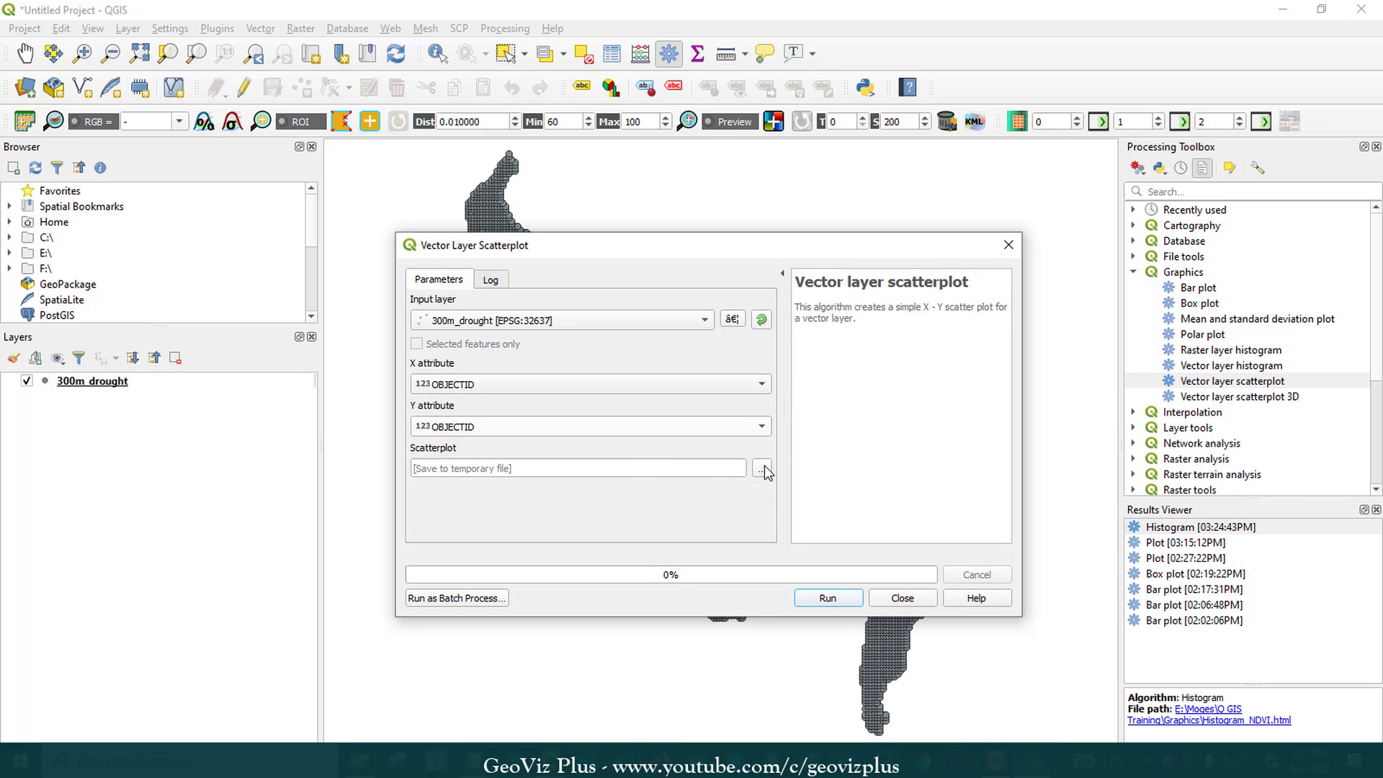
left_click(761, 428)
key("Up")
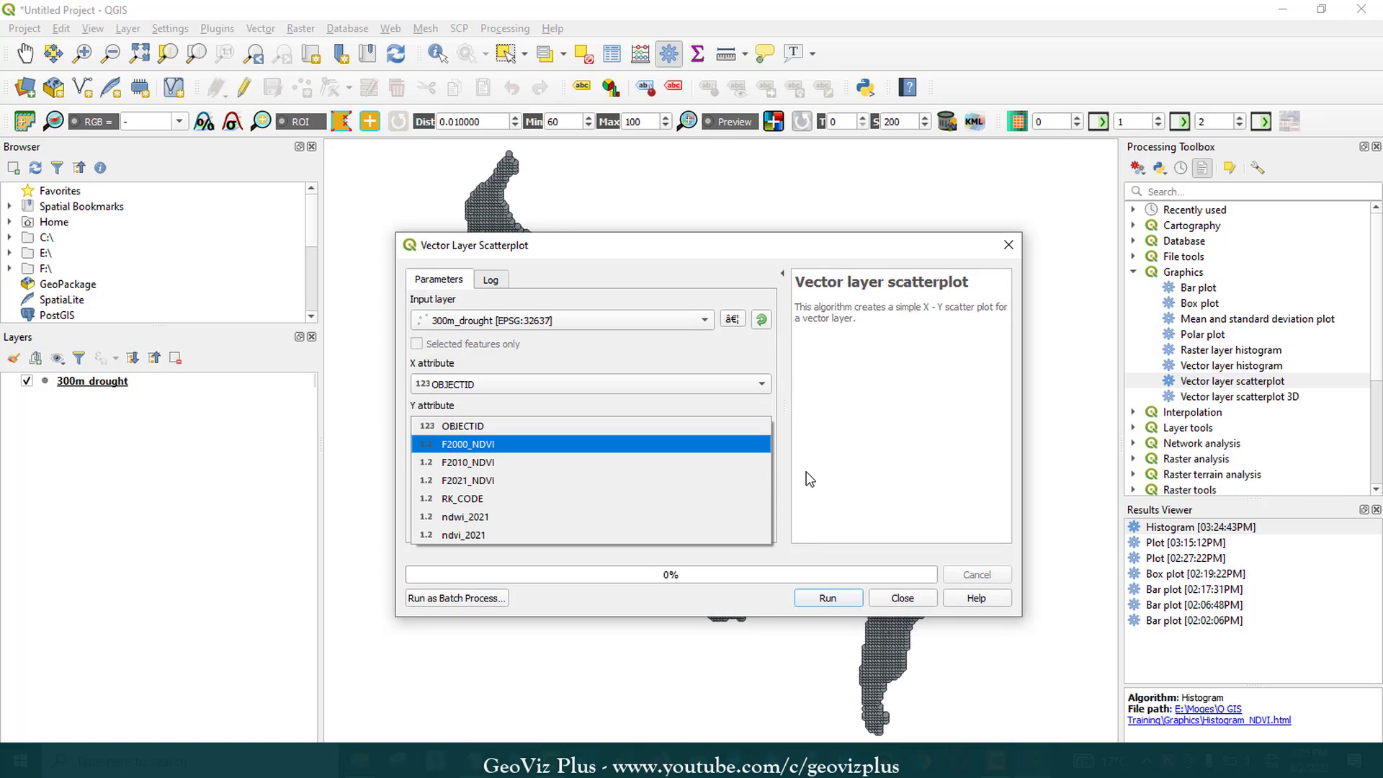
key("Return")
Set the scatterplot output file to Scatterplot_NDVI.html in the Graphics folder, run the tool and close it.
left_click(761, 468)
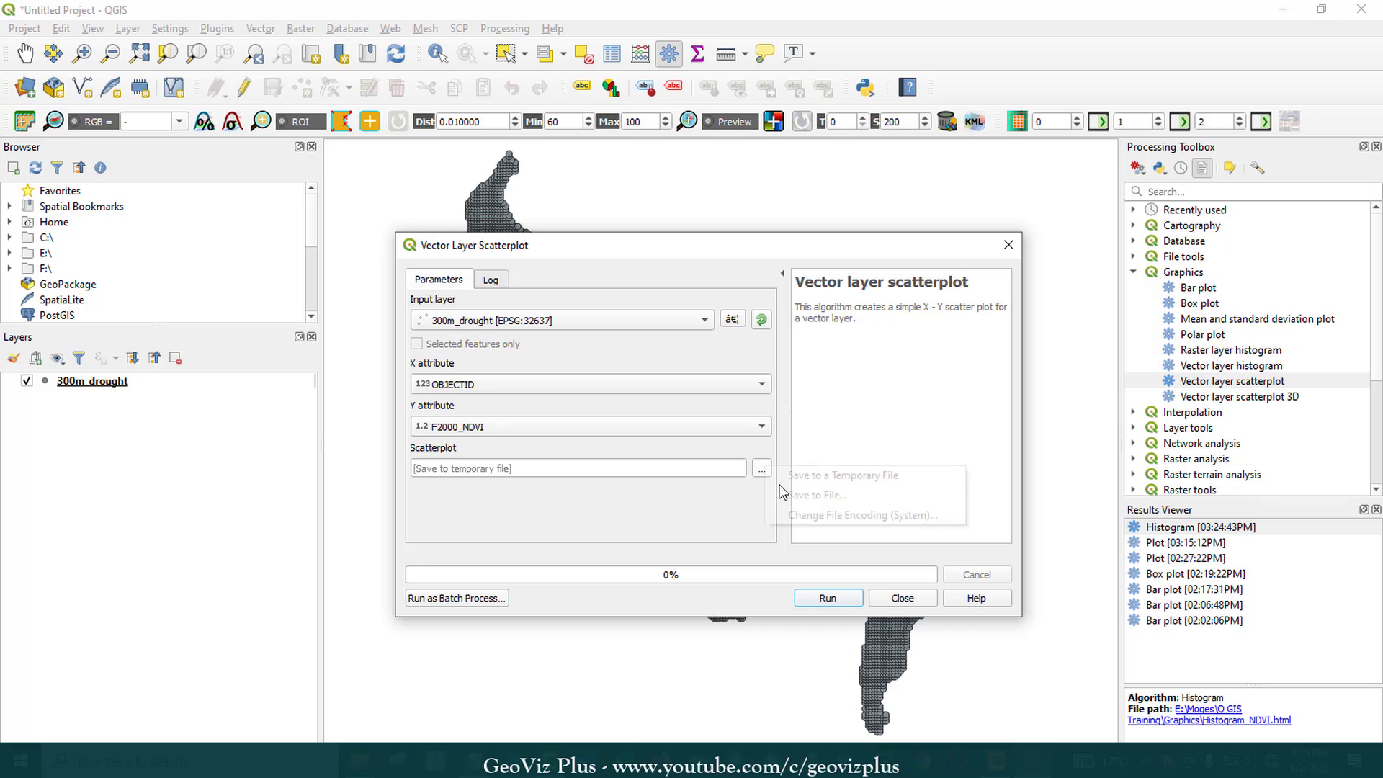
left_click(781, 494)
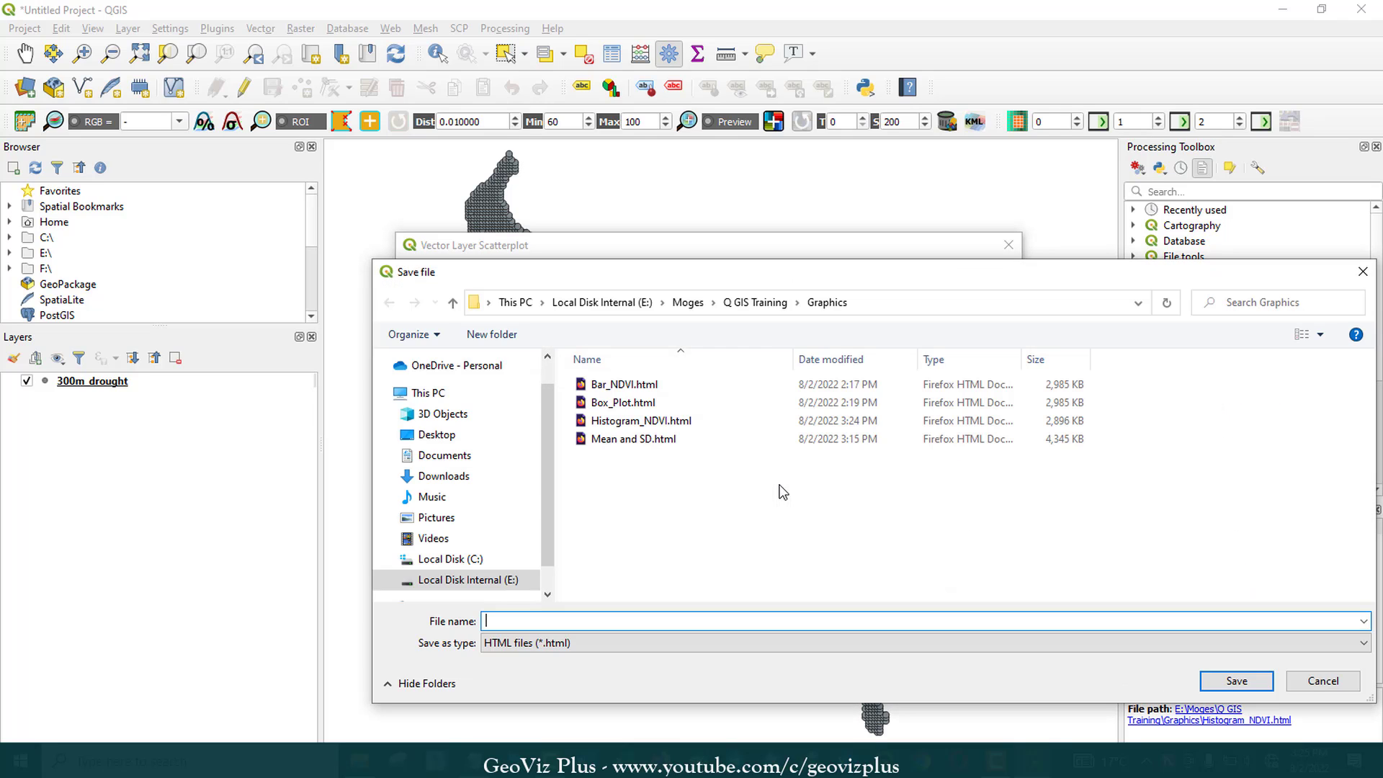
type("Scatterplot_NDVI")
key("Return")
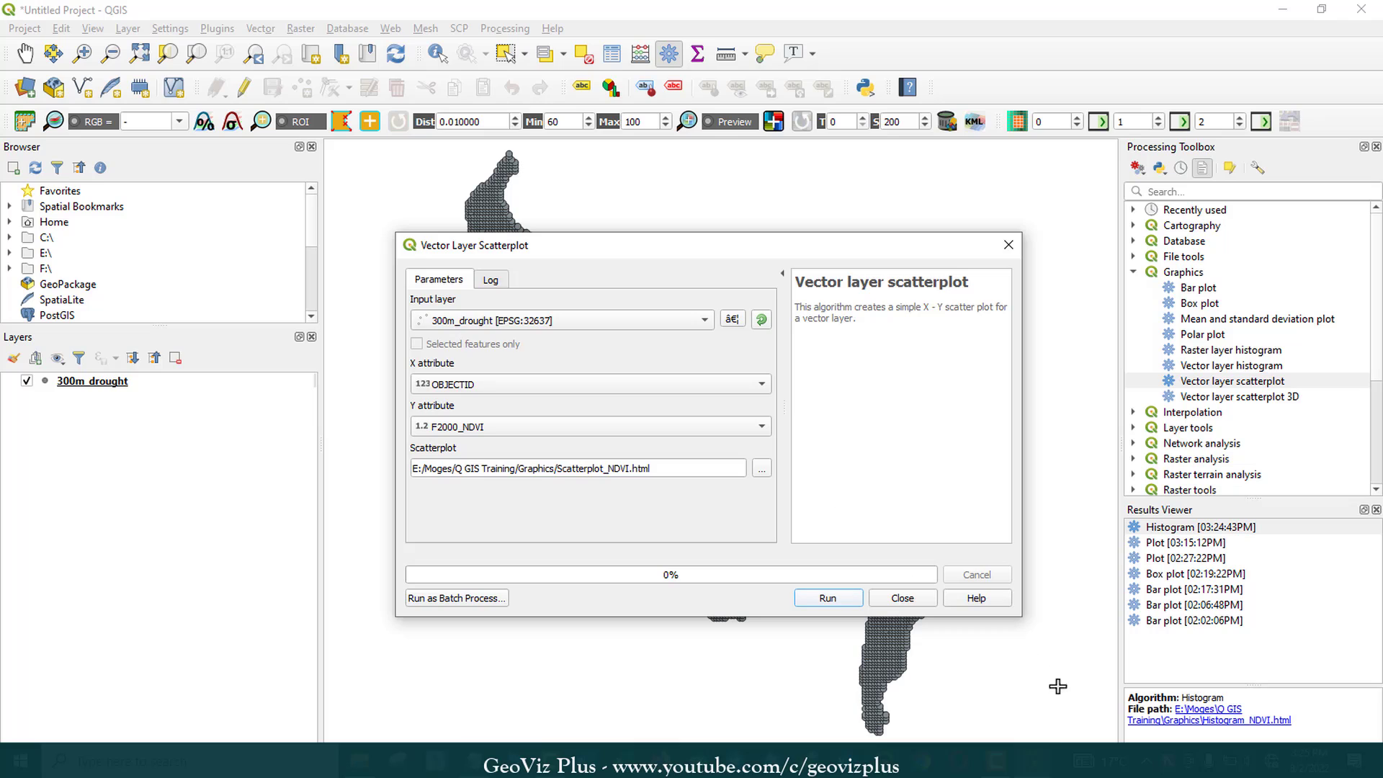
key("Return")
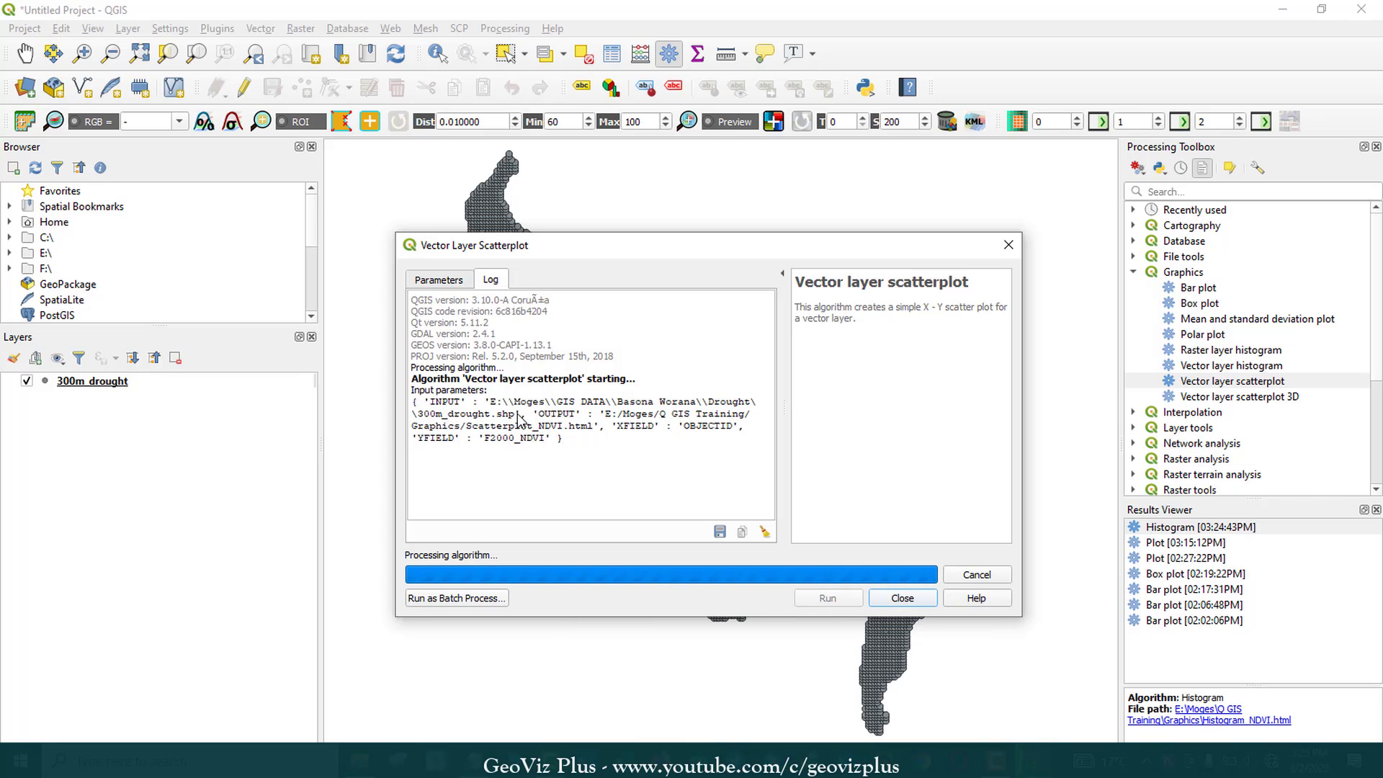
key("Escape")
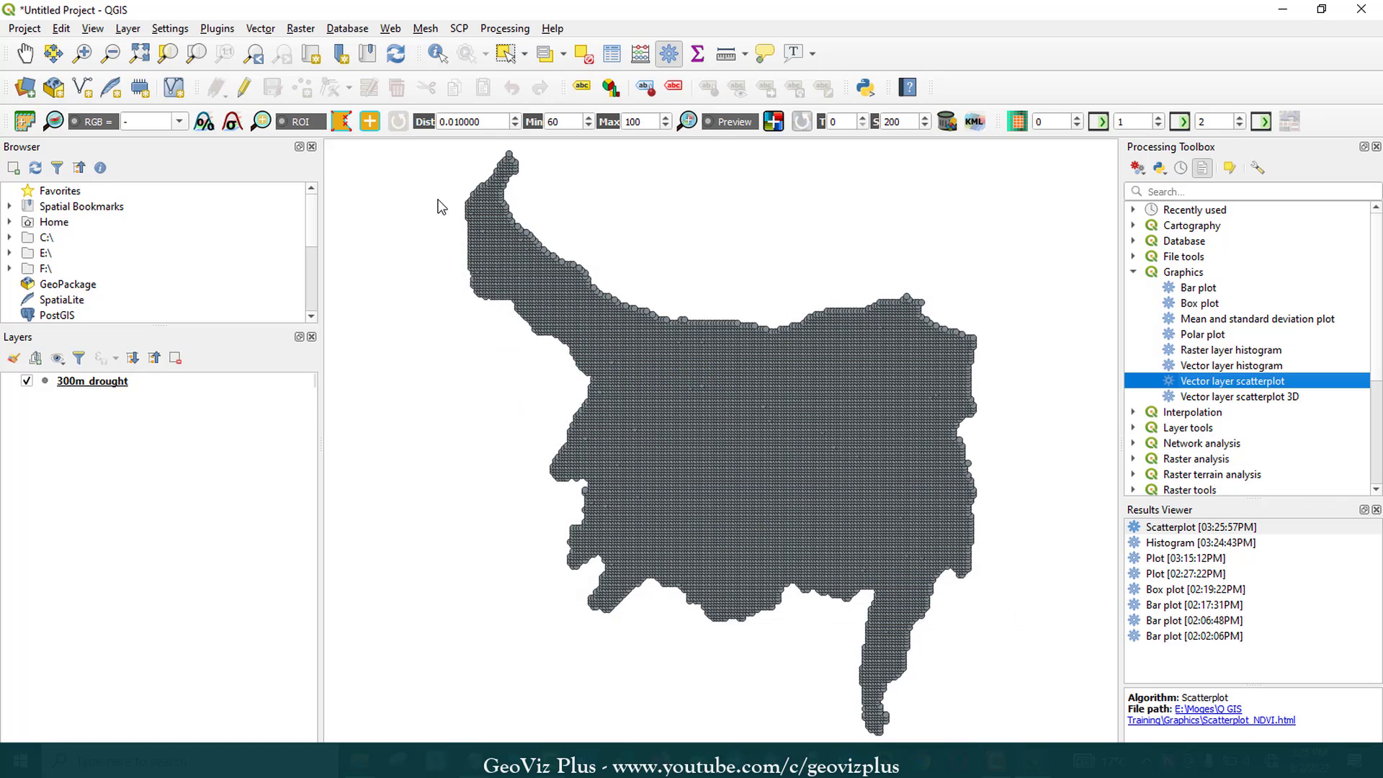
Switch to File Explorer and open Scatterplot_NDVI.html from the Graphics folder to view the plot.
key("alt+Tab")
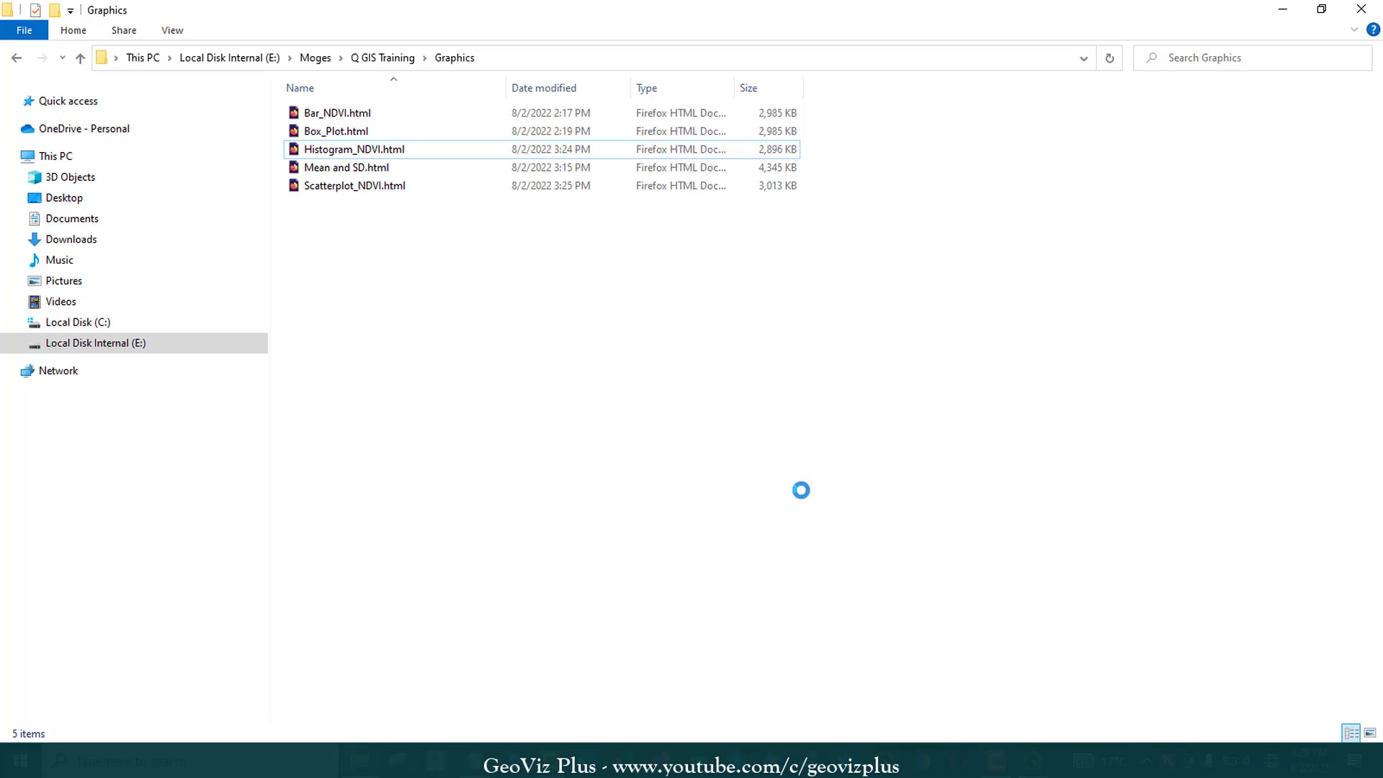
key("shift+F10")
key("Down")
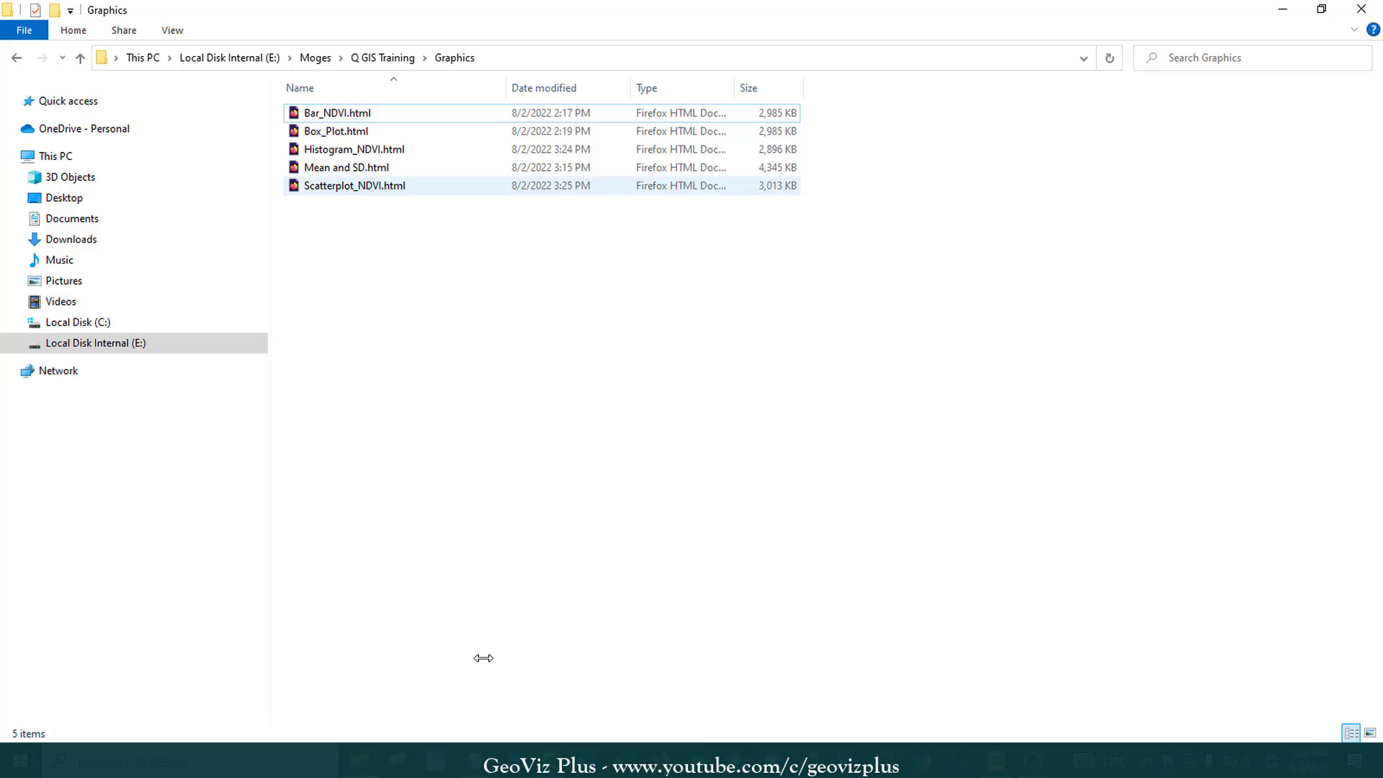
double_click(355, 186)
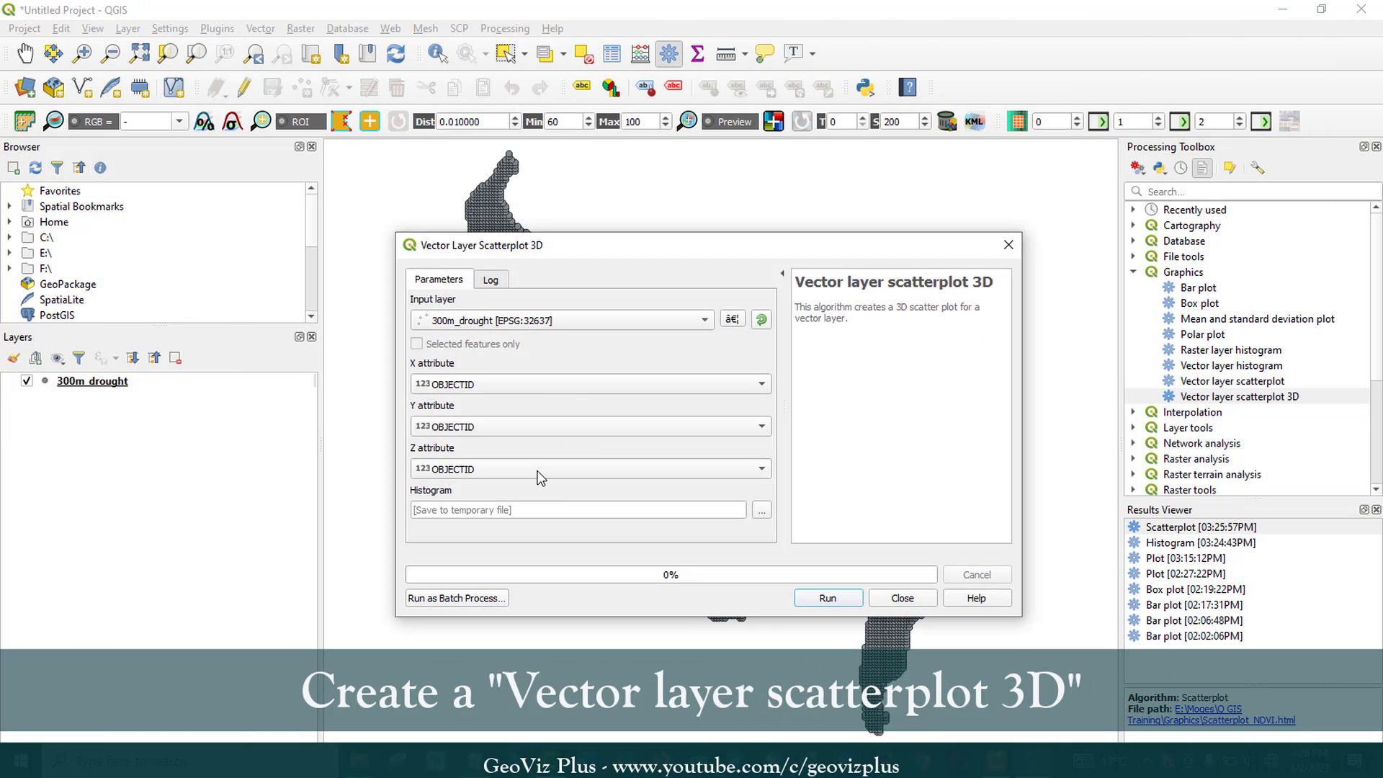
Set the 3D scatterplot's X attribute to F2000_NDVI, Y attribute to F2010_NDVI and Z attribute to F2021_NDVI.
left_click(540, 472)
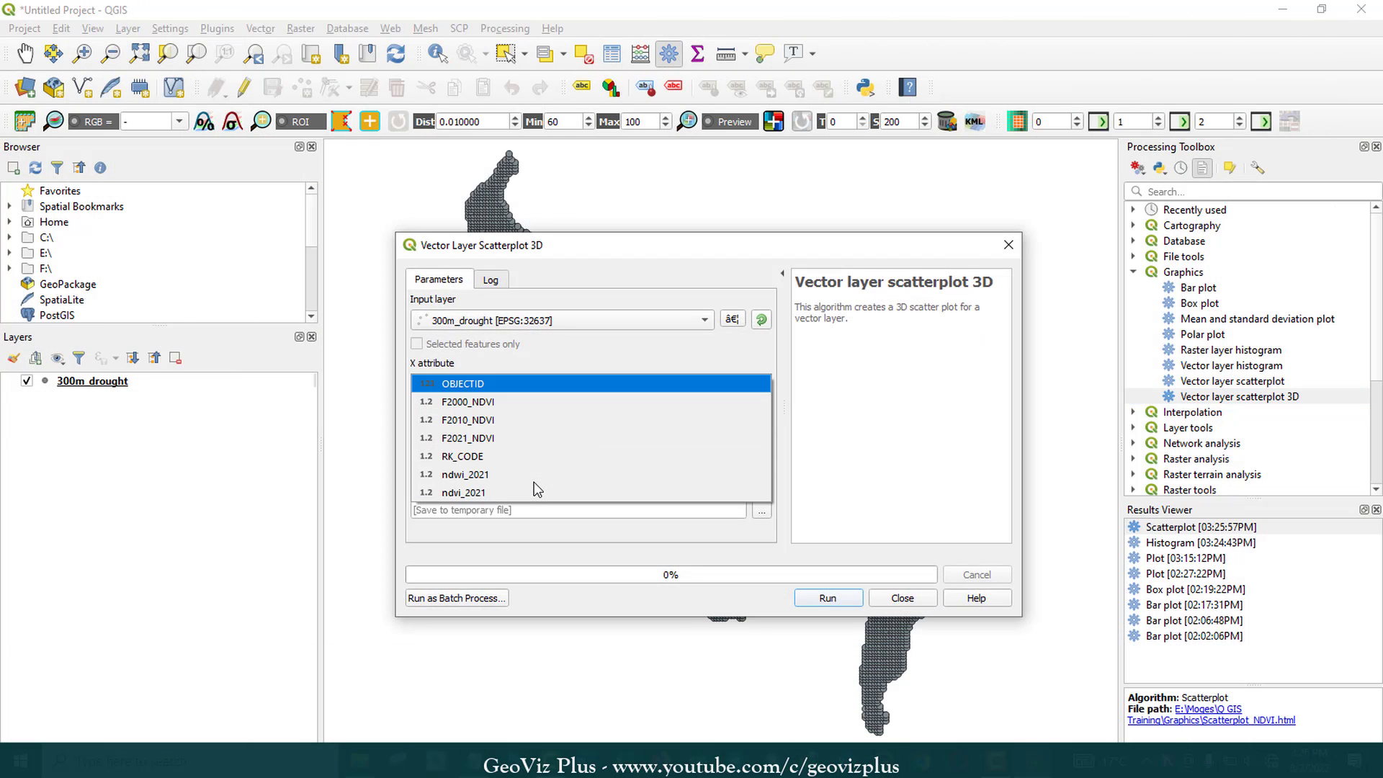
left_click(541, 401)
left_click(530, 426)
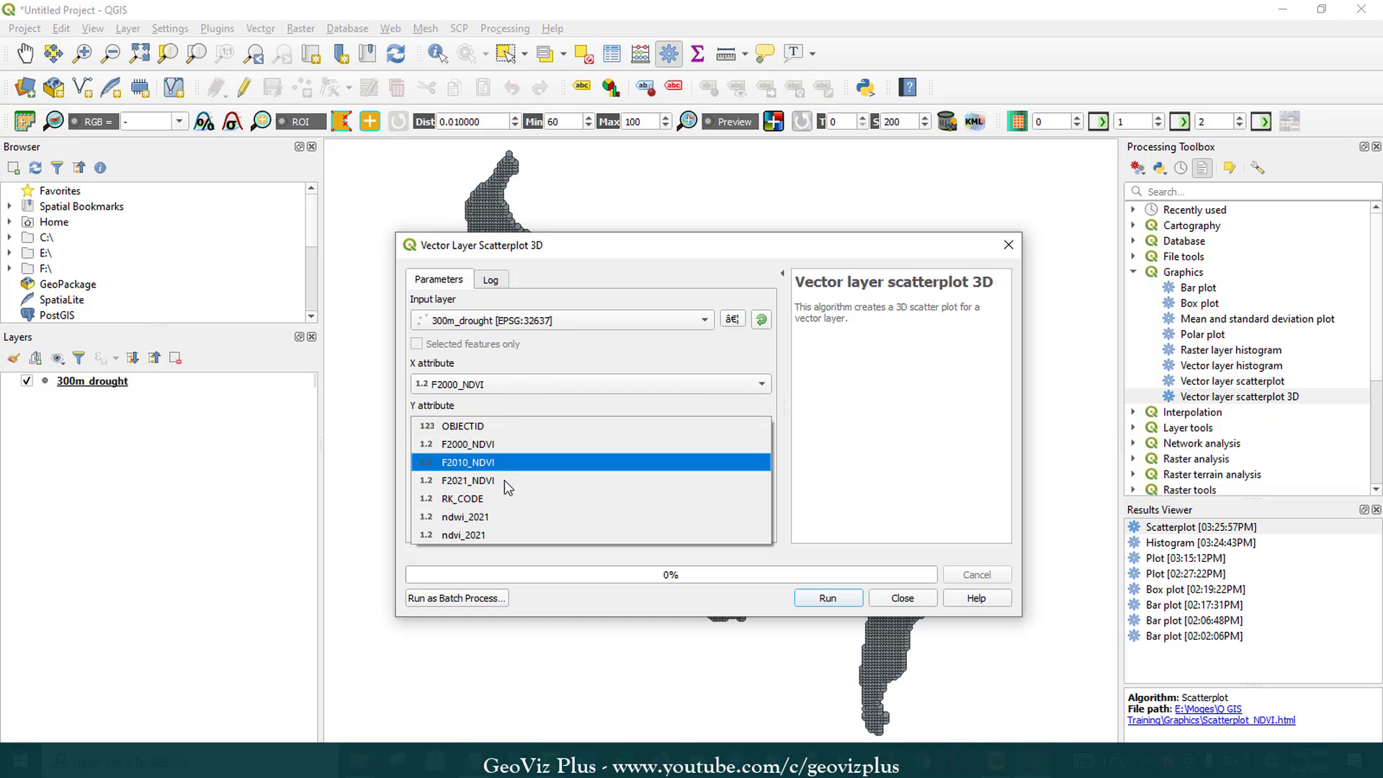
left_click(504, 461)
left_click(755, 469)
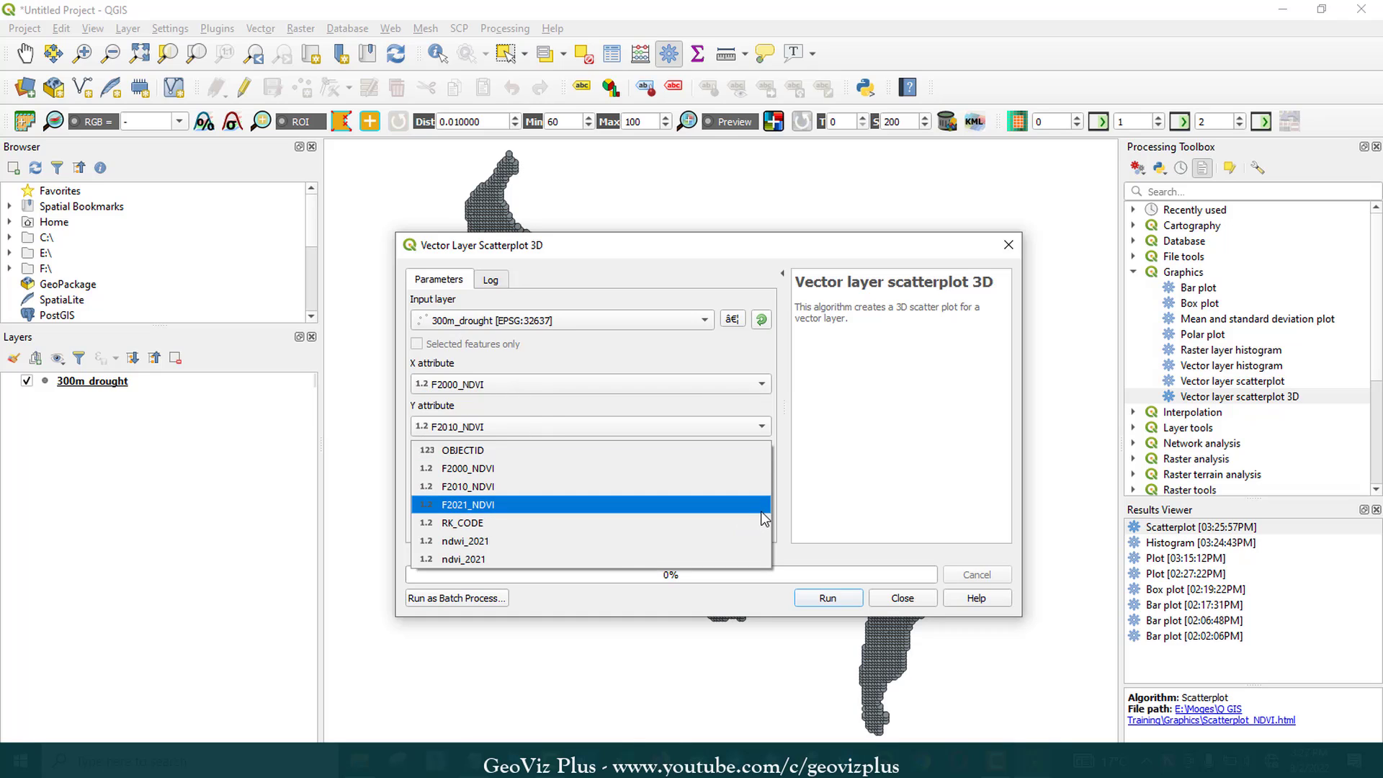
left_click(763, 509)
Save the 3D scatterplot output as NDVI_3D_2000_10_21.html in the Graphics folder, run the tool and close it.
left_click(760, 510)
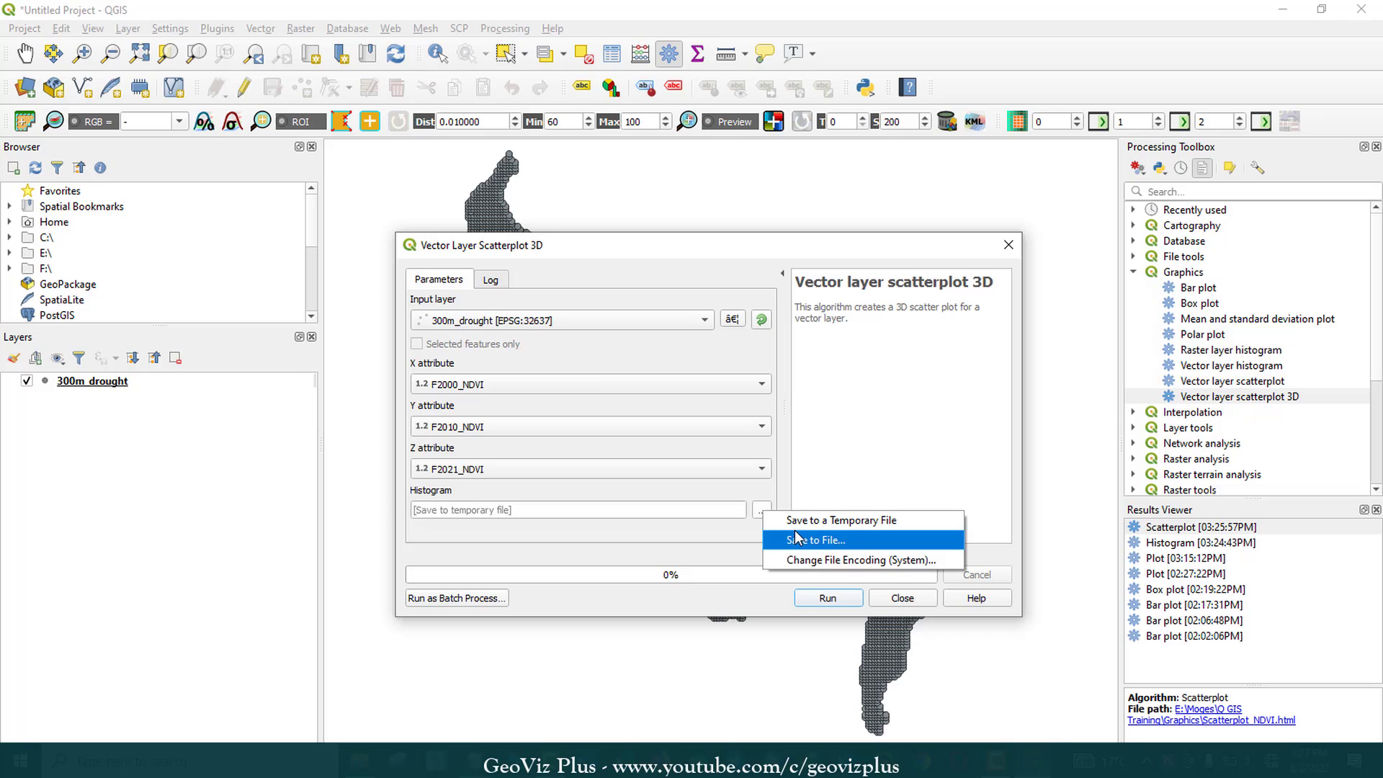
left_click(795, 538)
type("NDVI_3D_2000")
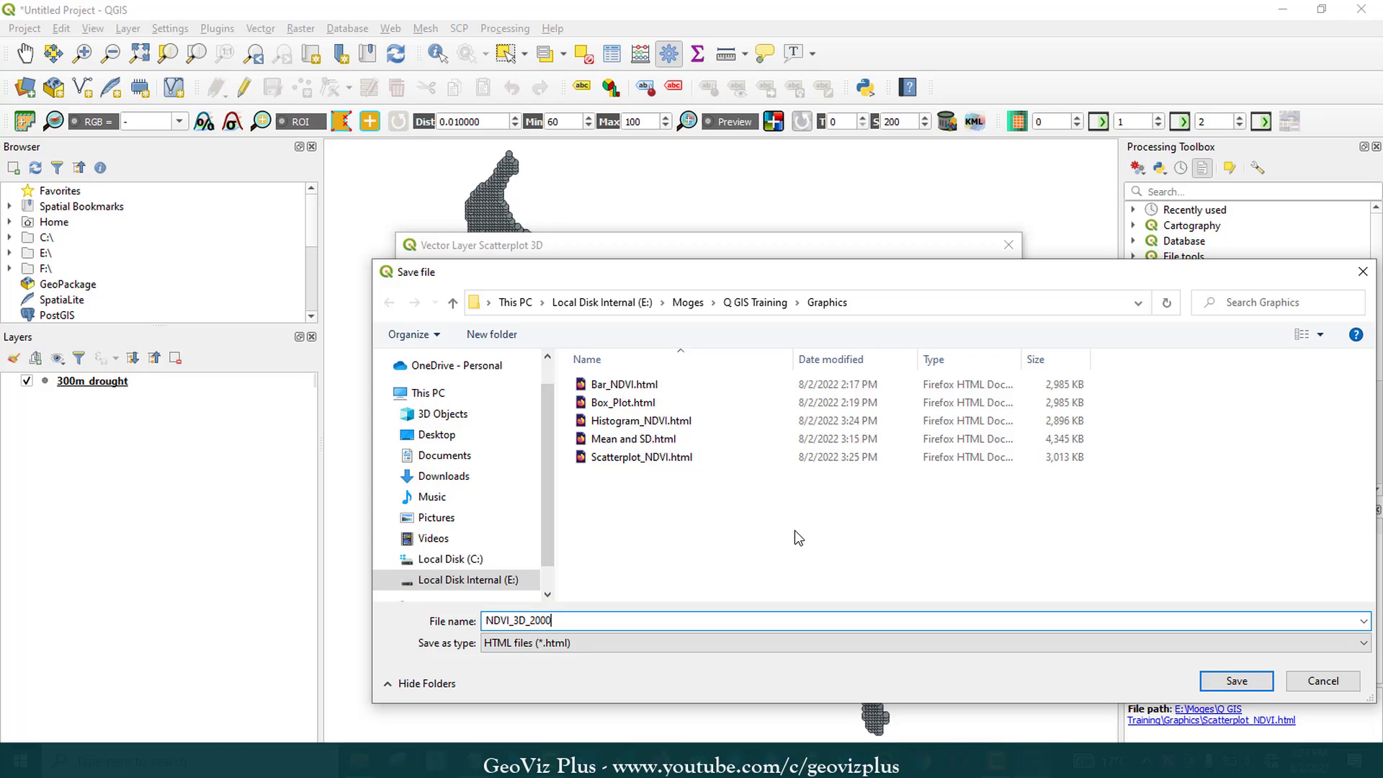
type("_10_21")
left_click(1236, 681)
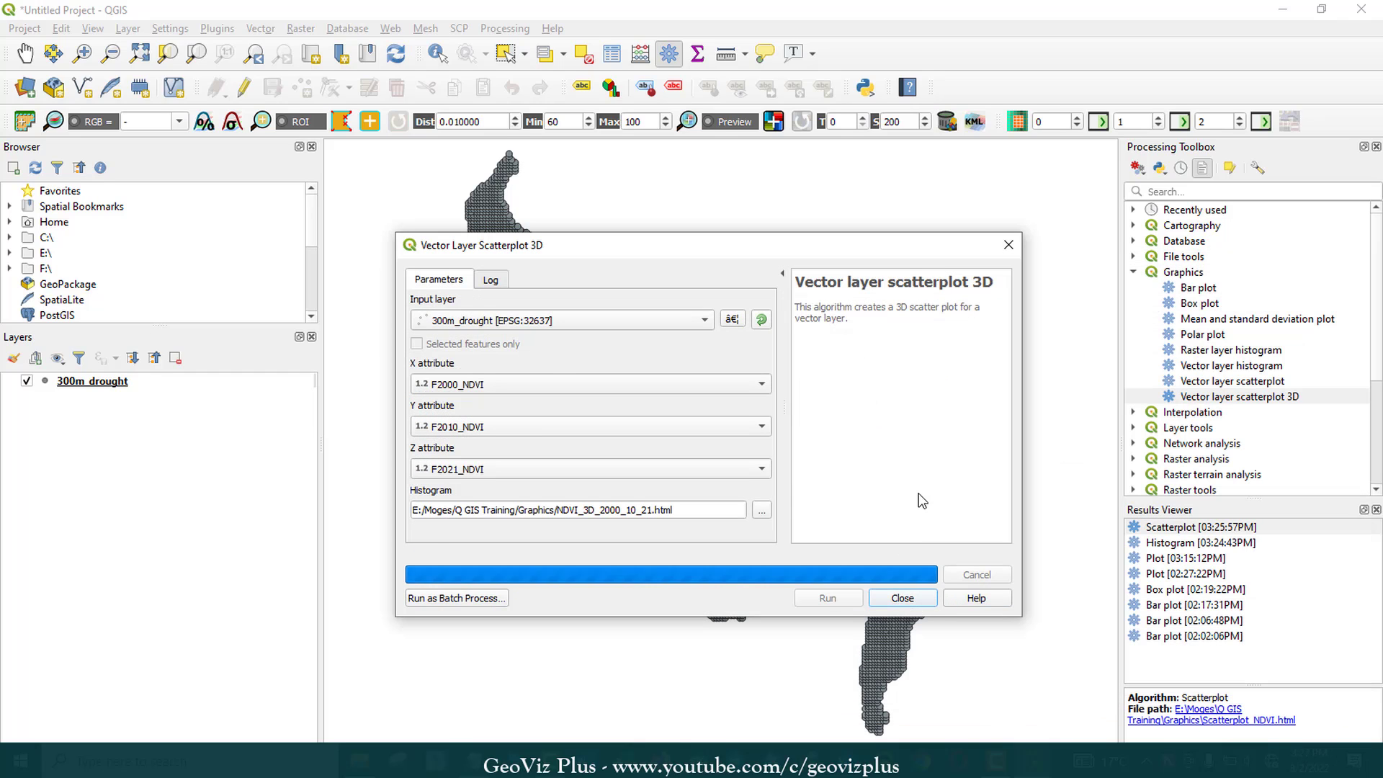
key("Return")
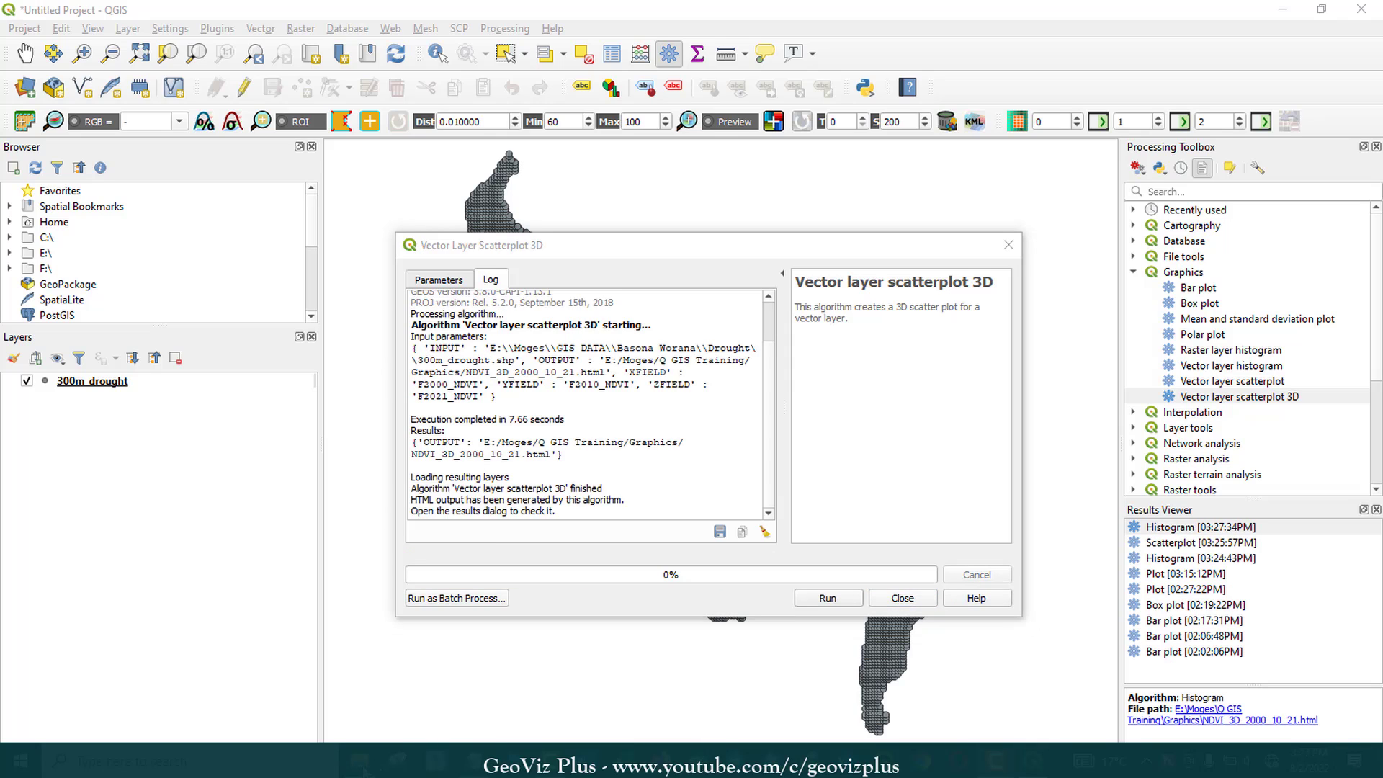
key("Return")
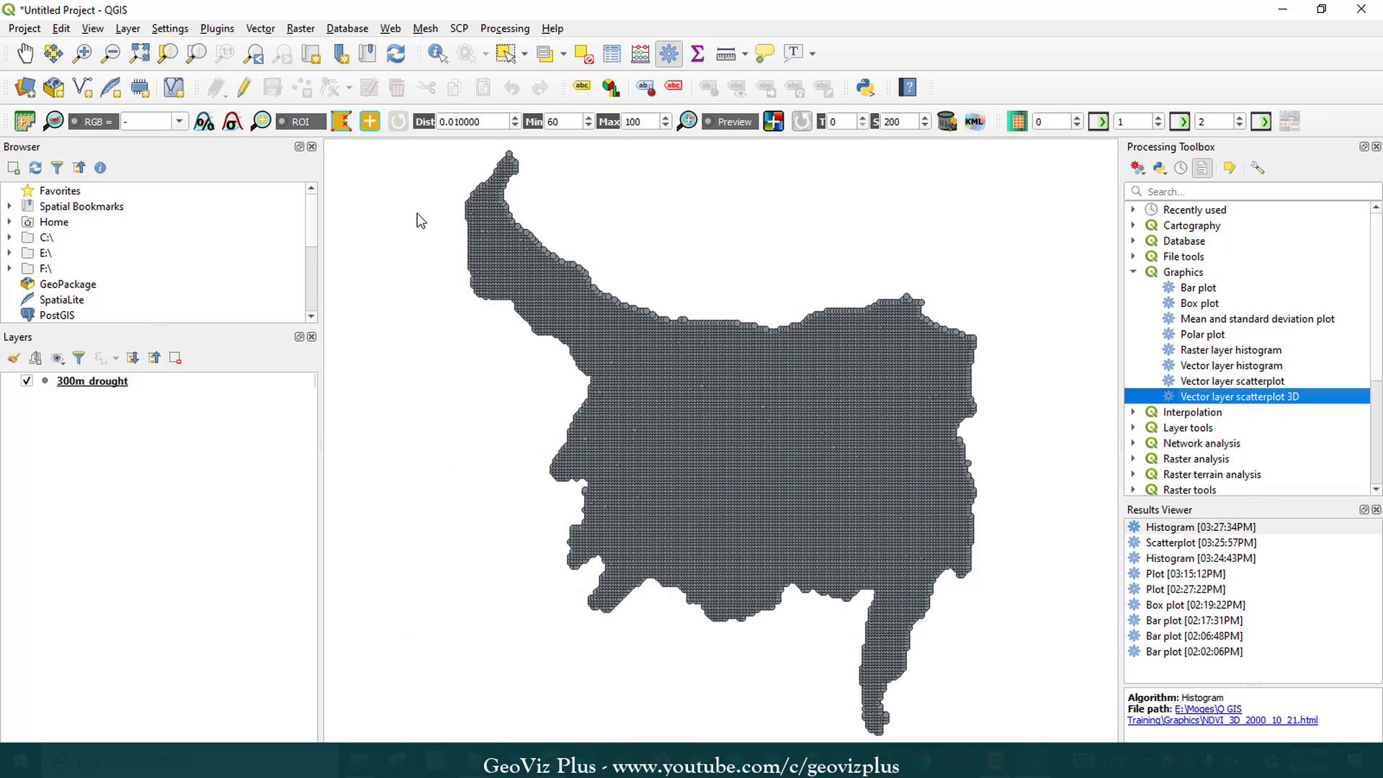
Switch to File Explorer, open NDVI_3D_2000_10_21.html in the browser and examine the 3D point cloud up close and from afar.
key("alt+Tab")
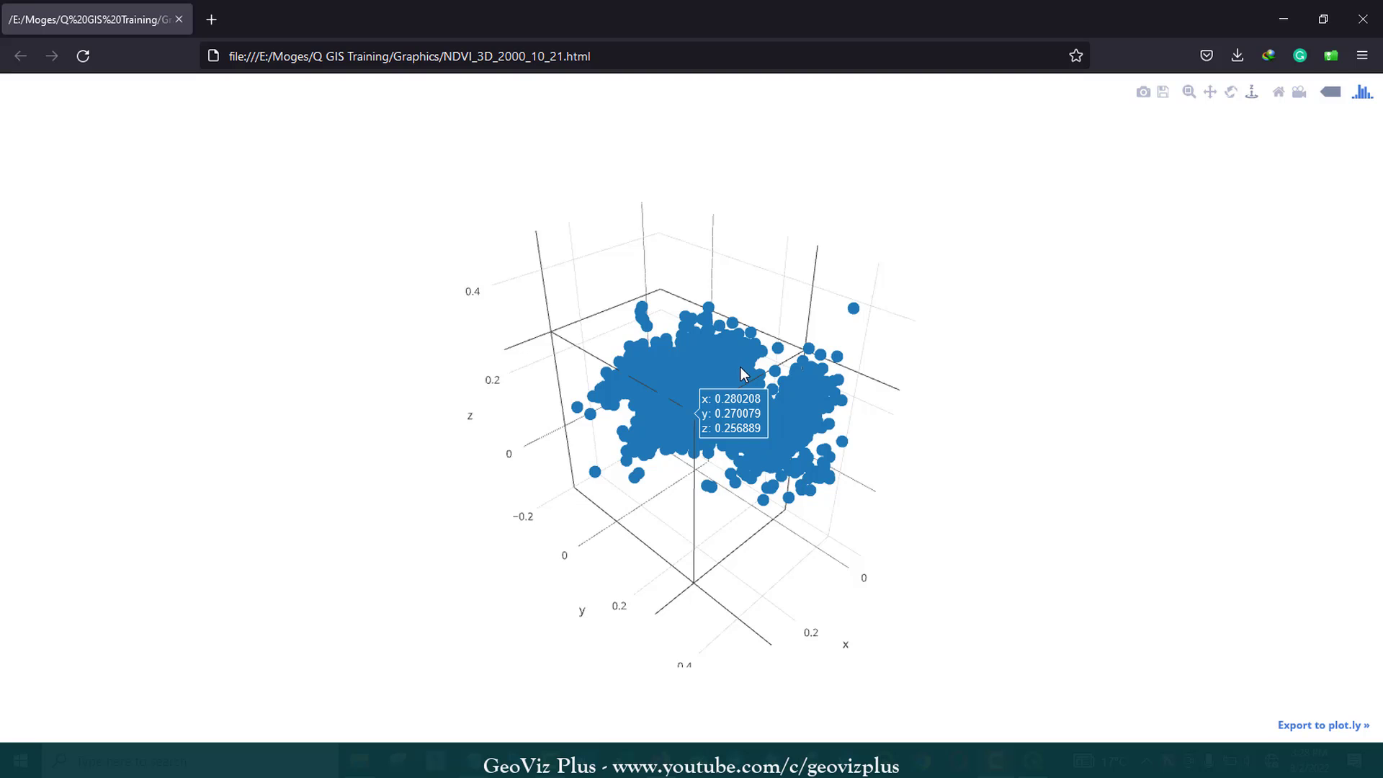
scroll(741, 368, "up", 3)
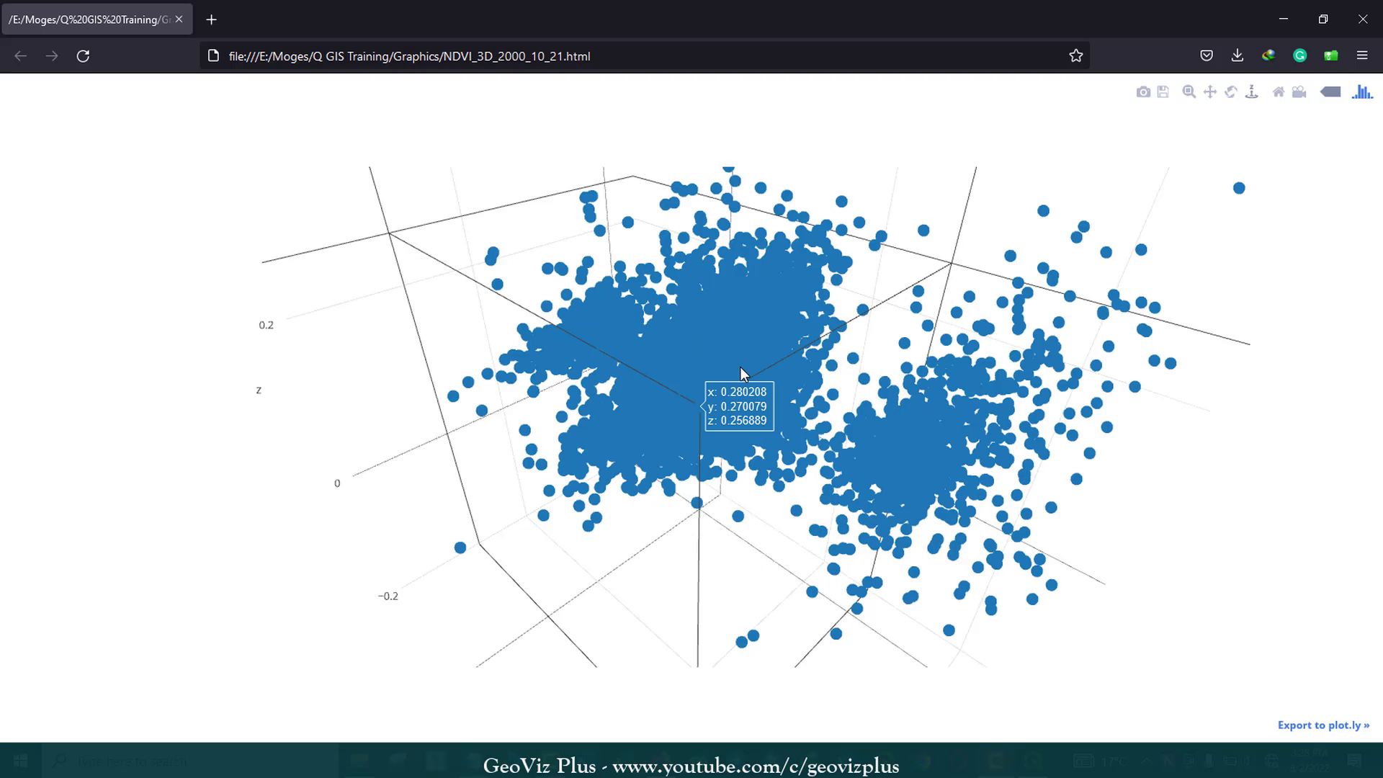
scroll(741, 366, "up", 5)
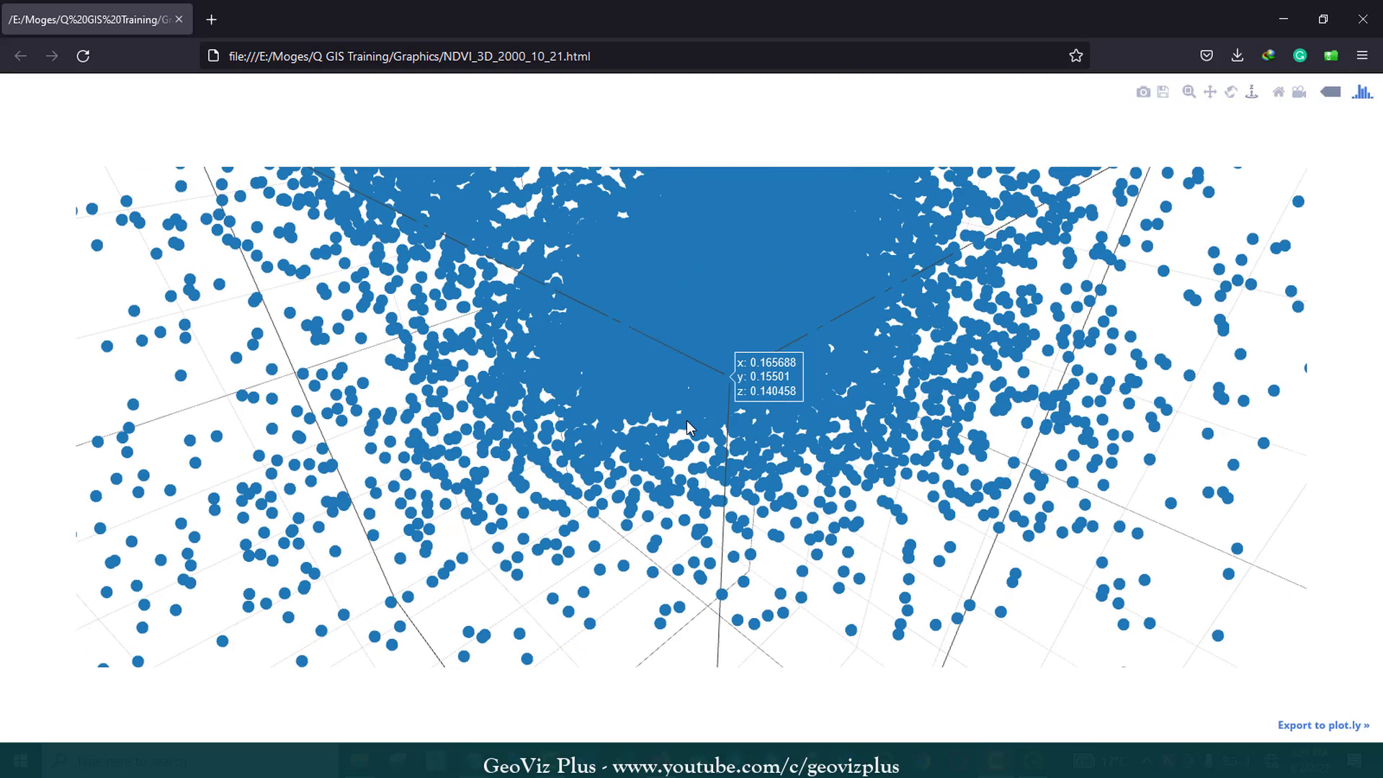
scroll(685, 421, "down", 10)
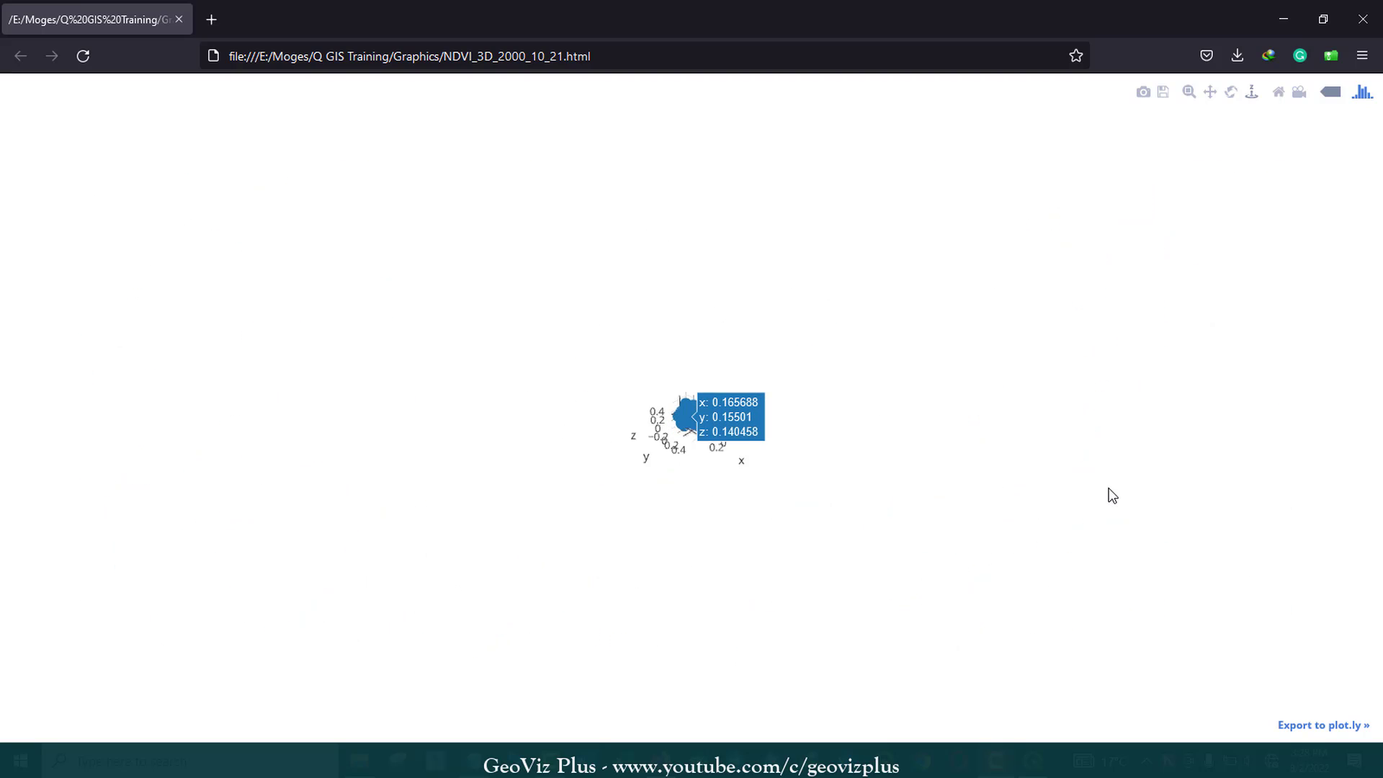
scroll(1034, 478, "up", 8)
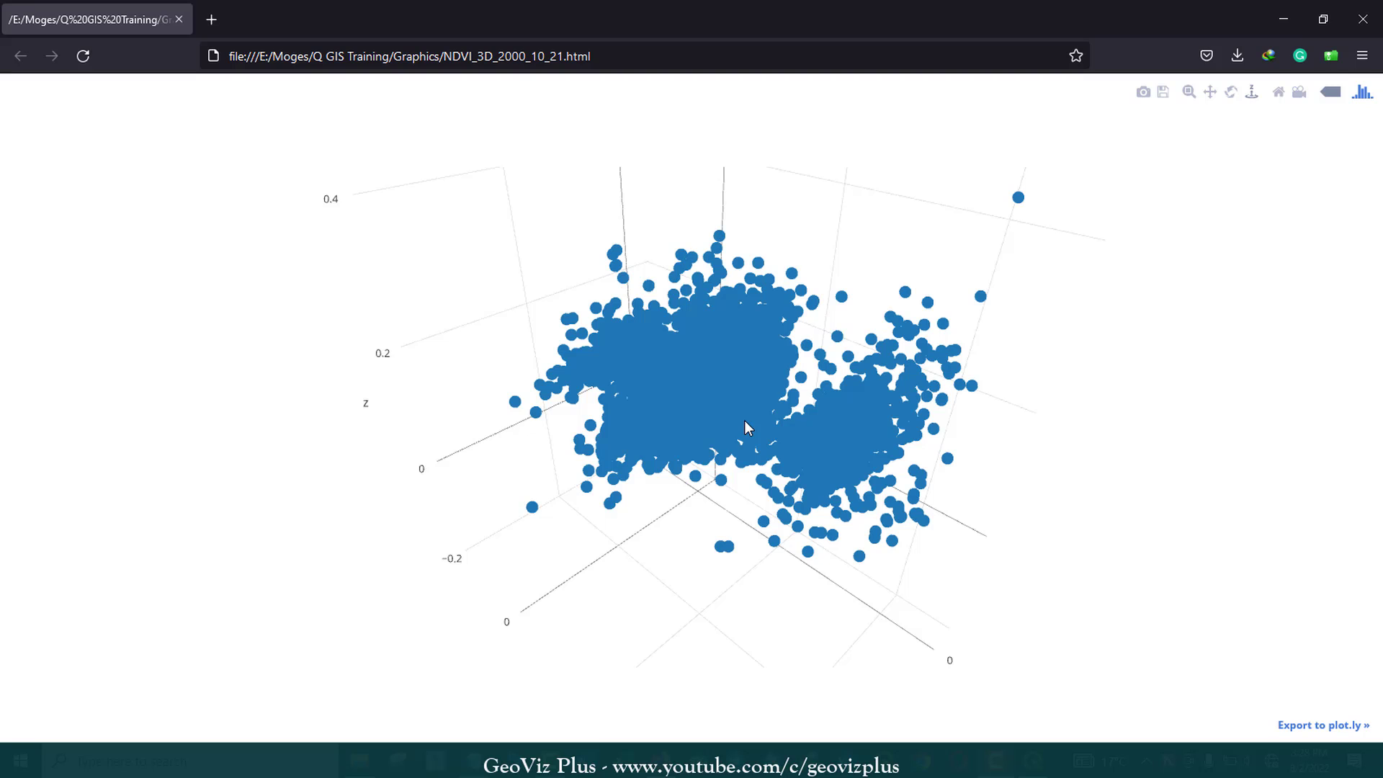
scroll(744, 421, "up", 4)
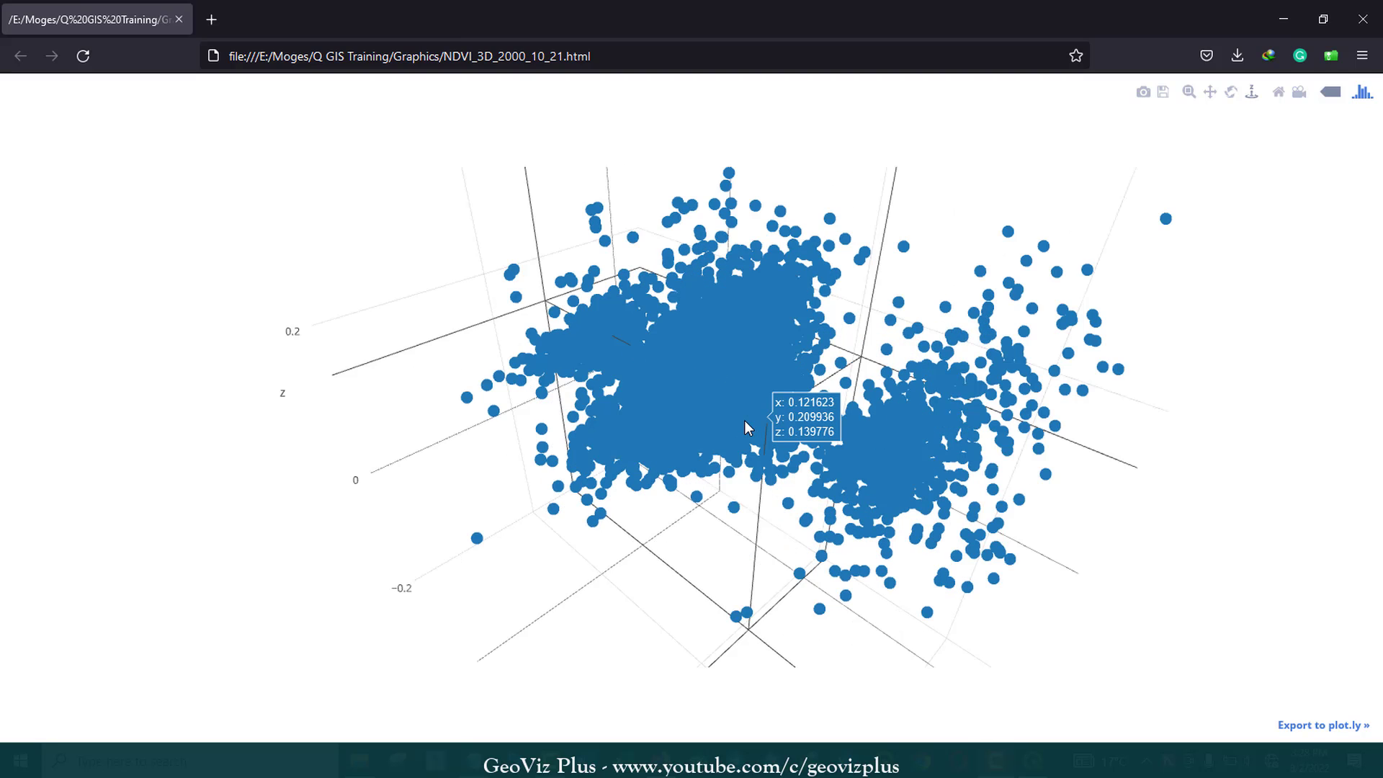
scroll(745, 421, "up", 5)
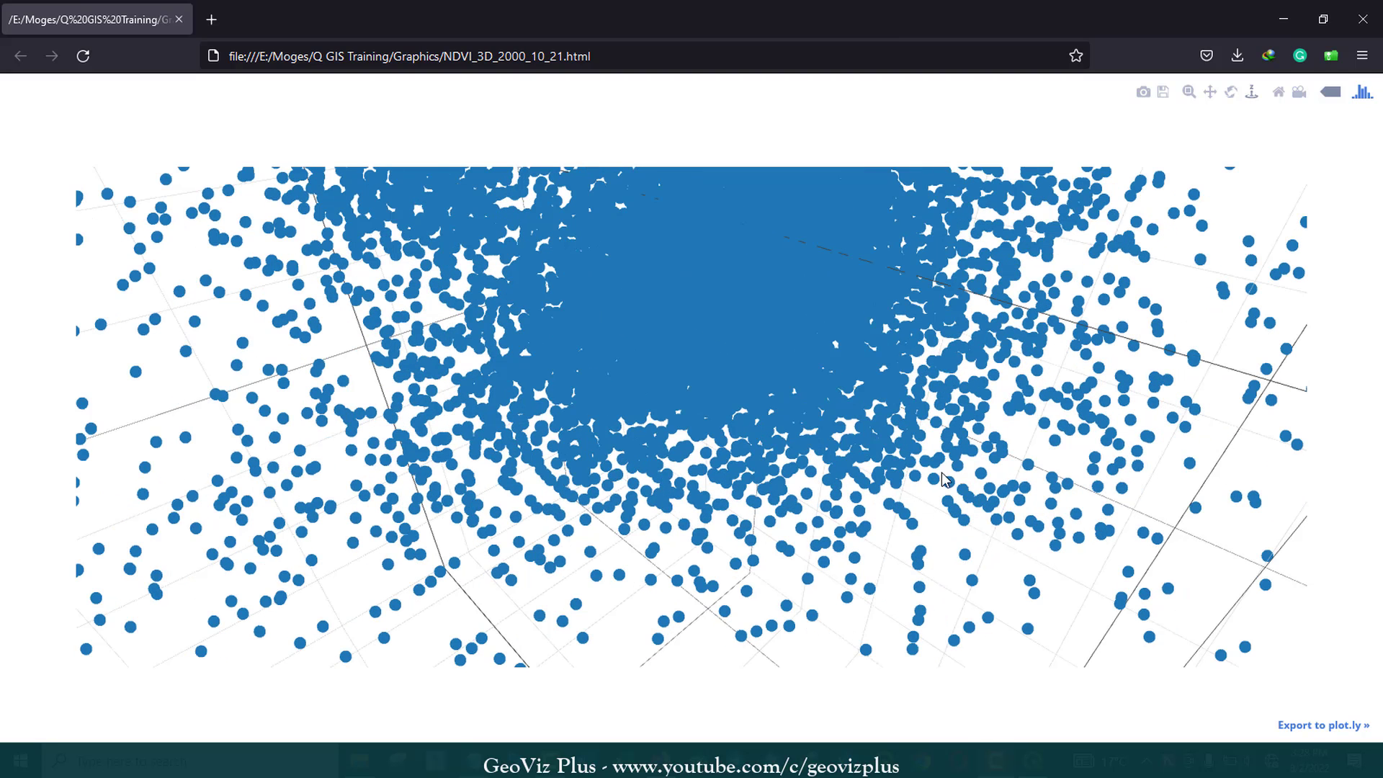
scroll(986, 515, "up", 3)
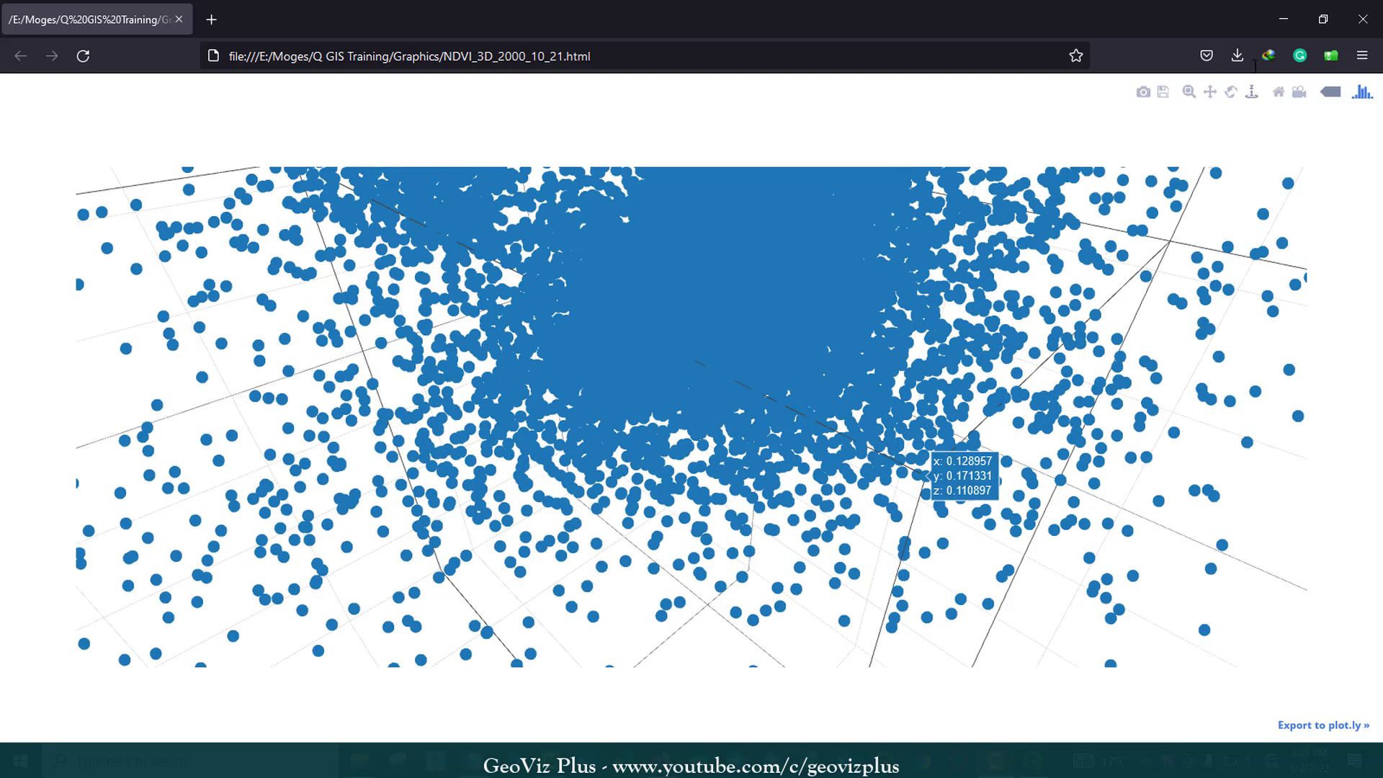
left_click_drag(1055, 525, 1072, 534)
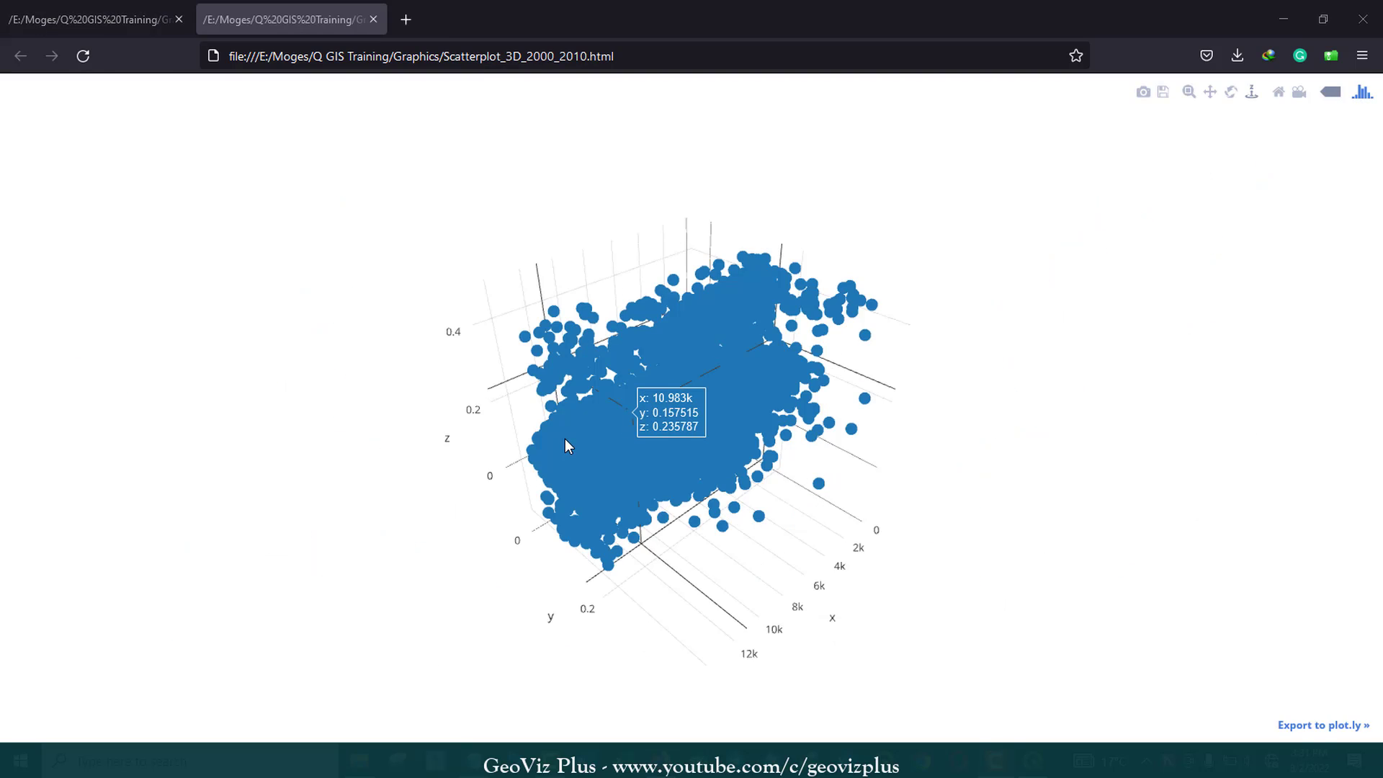
Examine the point distribution in the Scatterplot_3D_2000_2010.html plot at different magnifications.
scroll(564, 441, "up", 5)
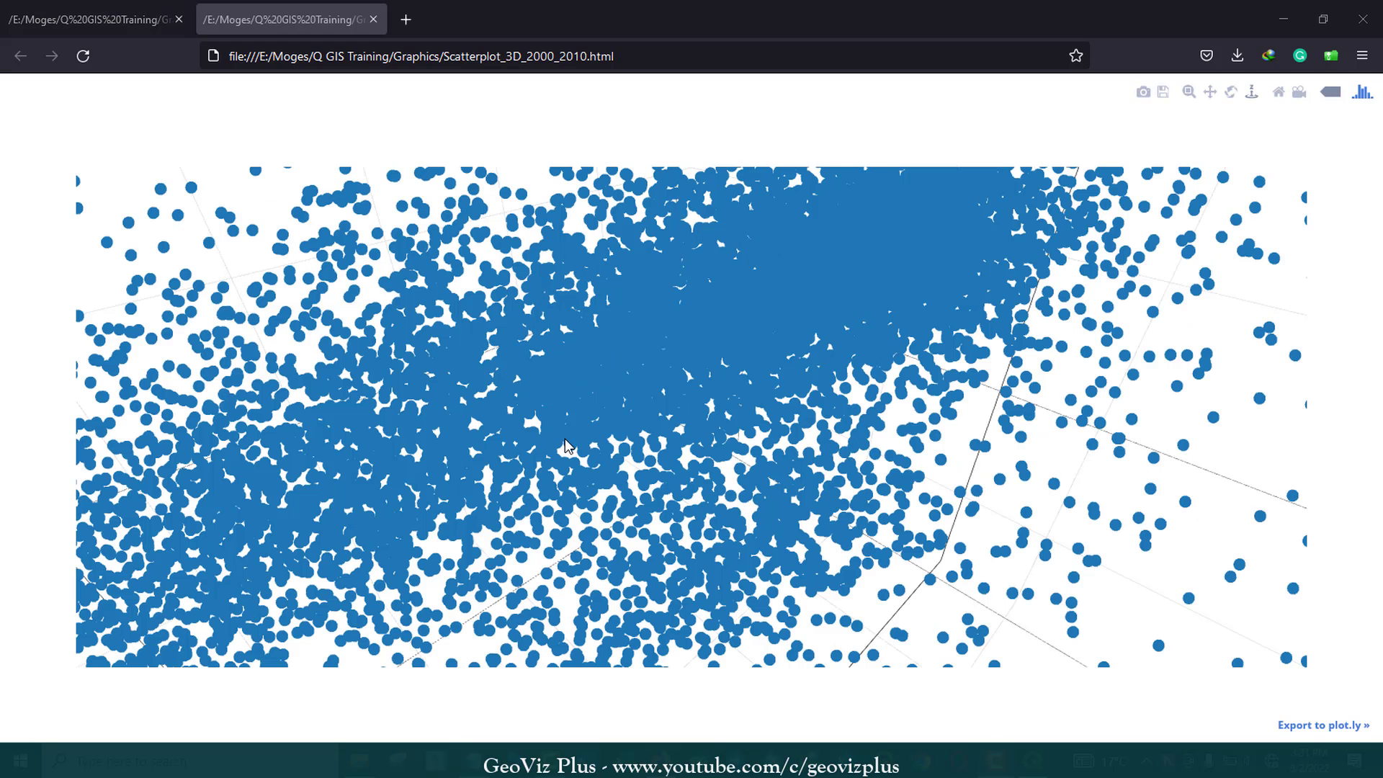
scroll(564, 445, "up", 2)
scroll(565, 445, "down", 3)
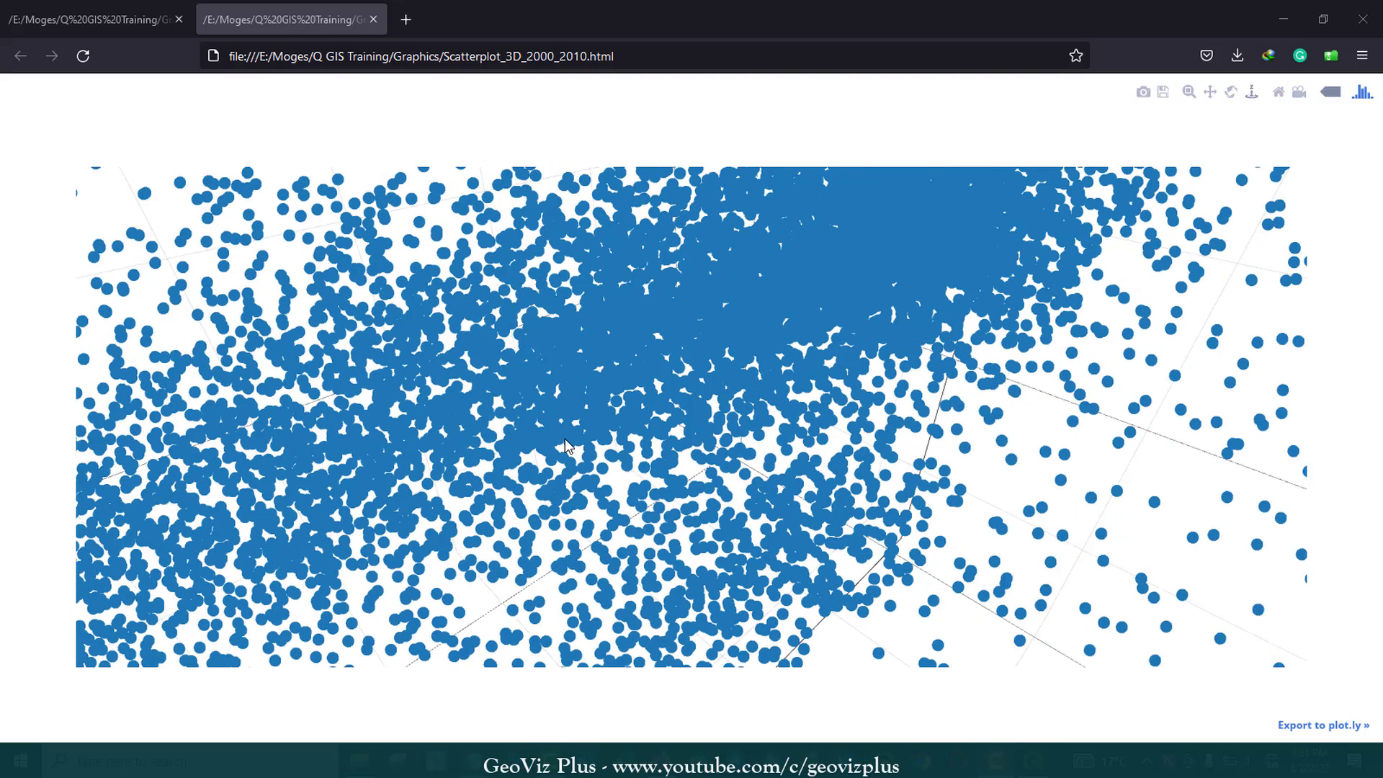
scroll(565, 441, "down", 10)
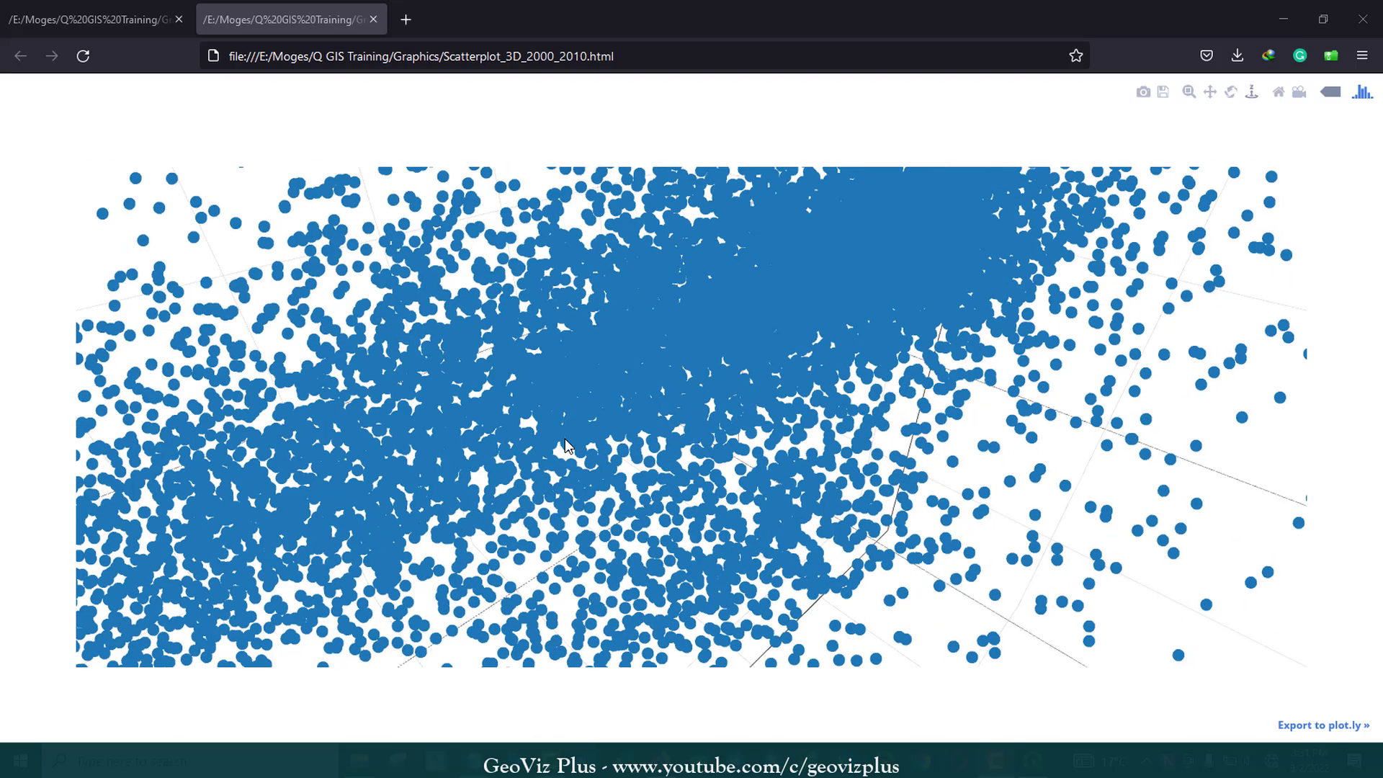